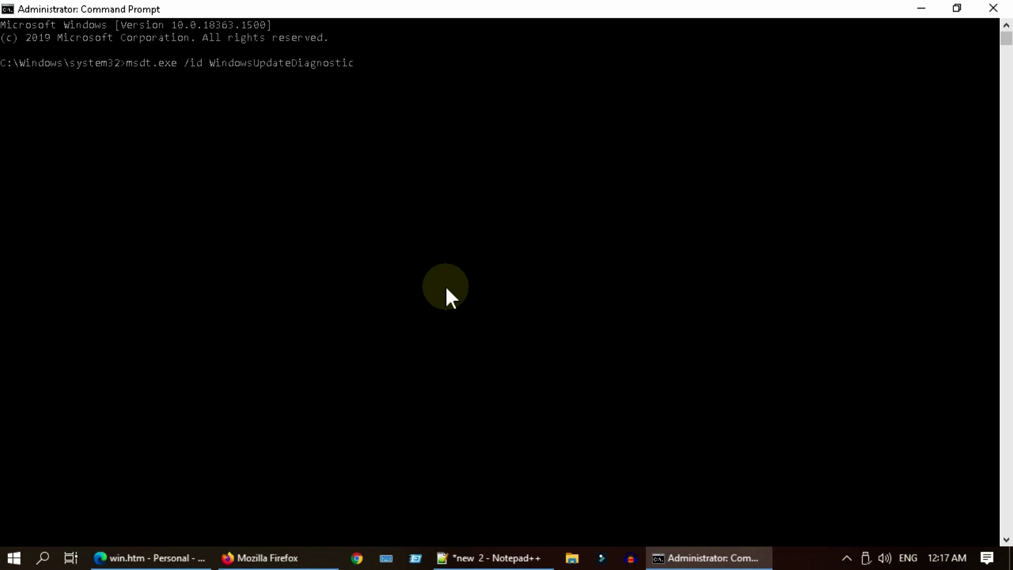
Run the msdt.exe /id WindowsUpdateDiagnostic troubleshooter to its end, closing it and the Command Prompt
key("Return")
left_click(628, 425)
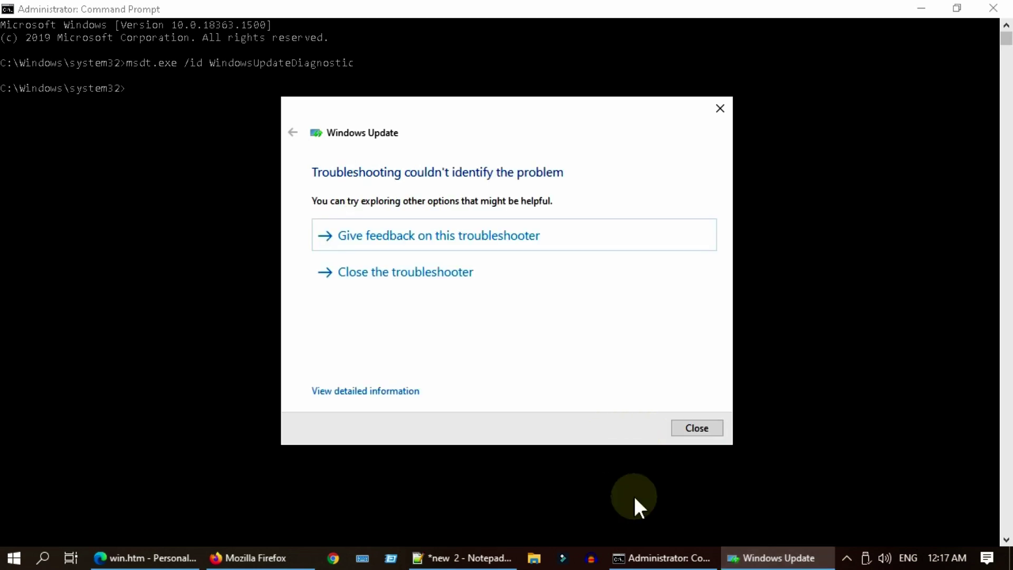
left_click(705, 428)
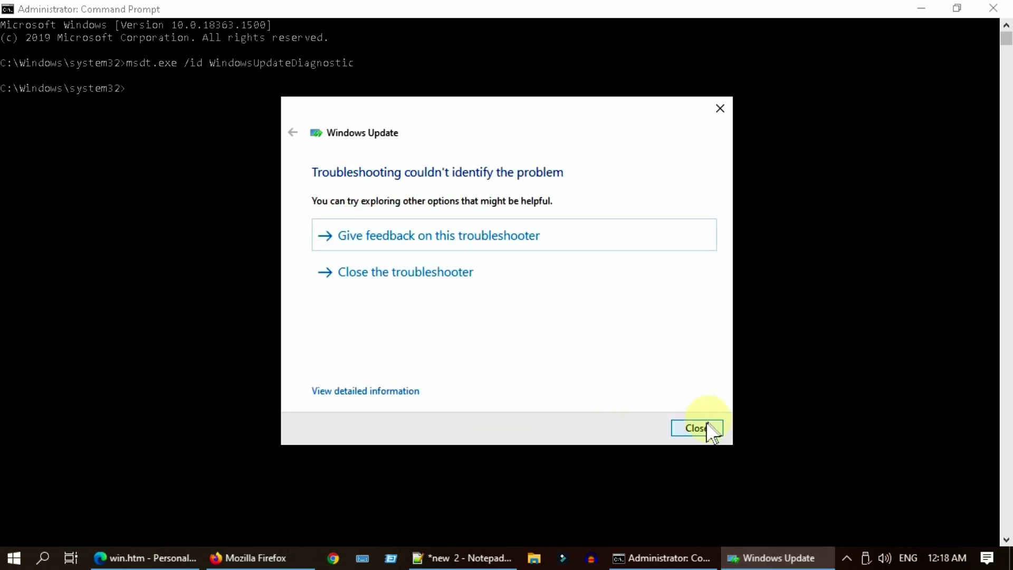
left_click(1000, 11)
Restart the computer
left_click(13, 558)
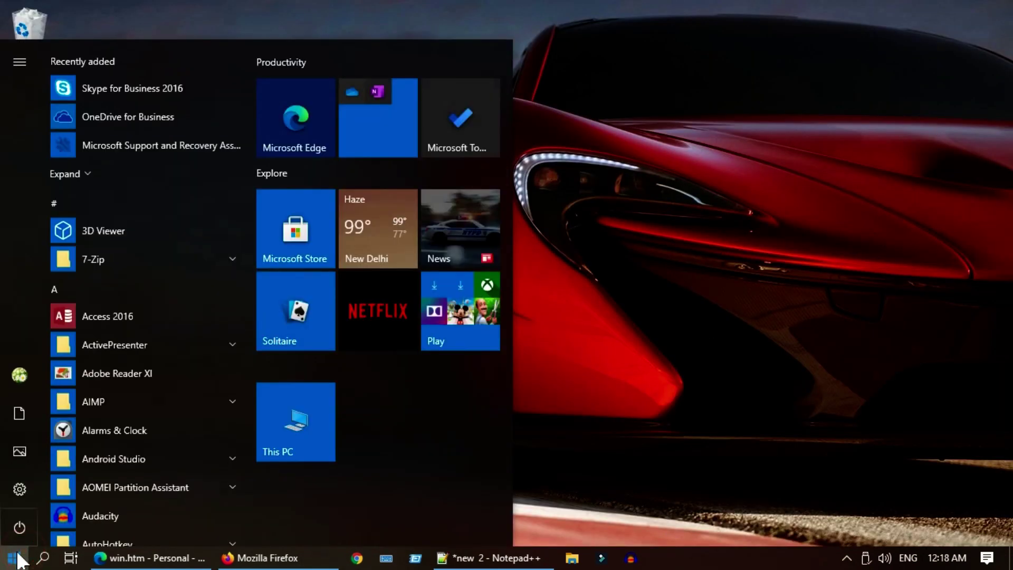
left_click(112, 515)
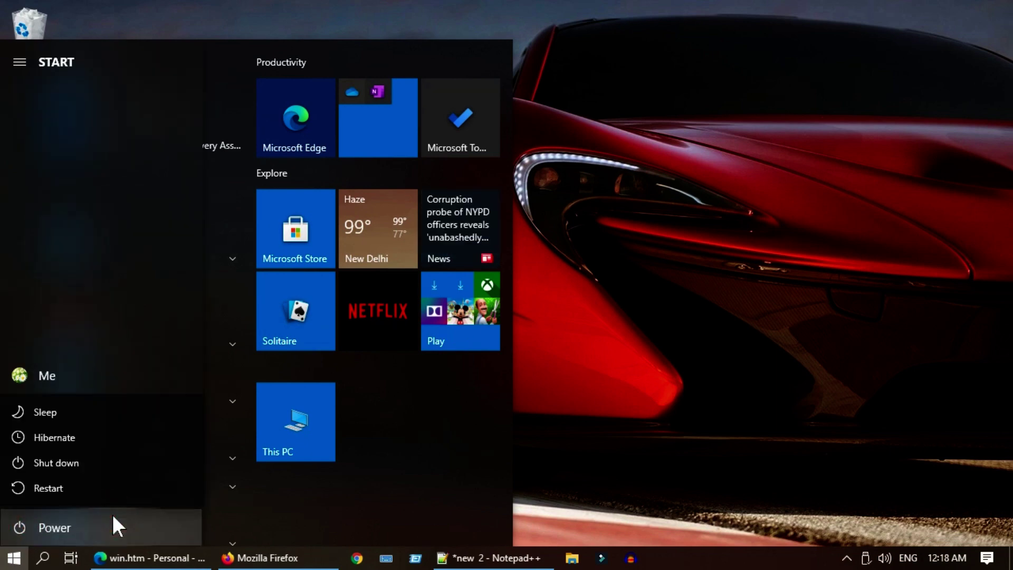
left_click(130, 486)
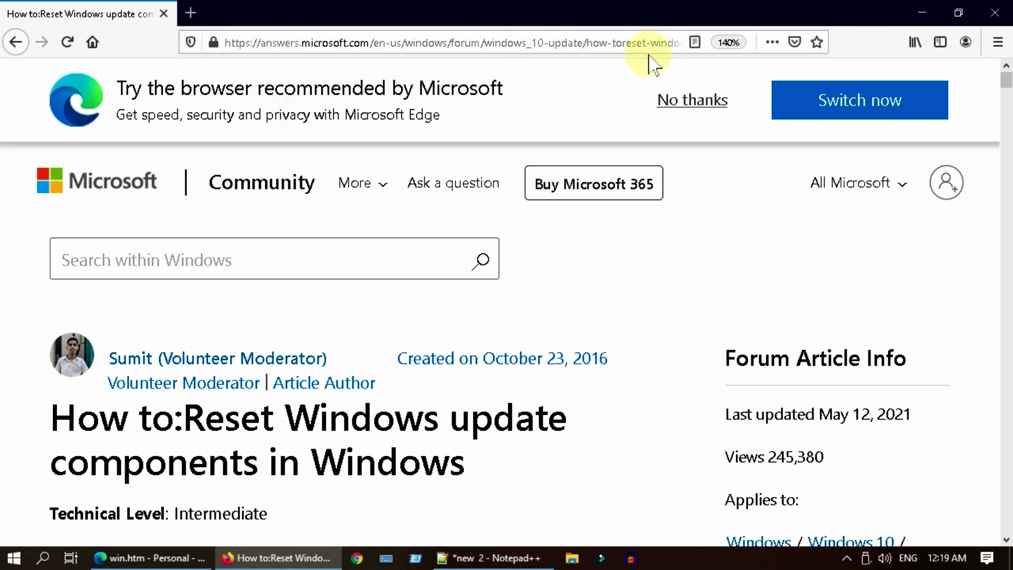
Download the Windows update reset script for computers running Windows 10 from the forum article and open its download folder
scroll(514, 404, "down", 15)
scroll(514, 409, "down", 6)
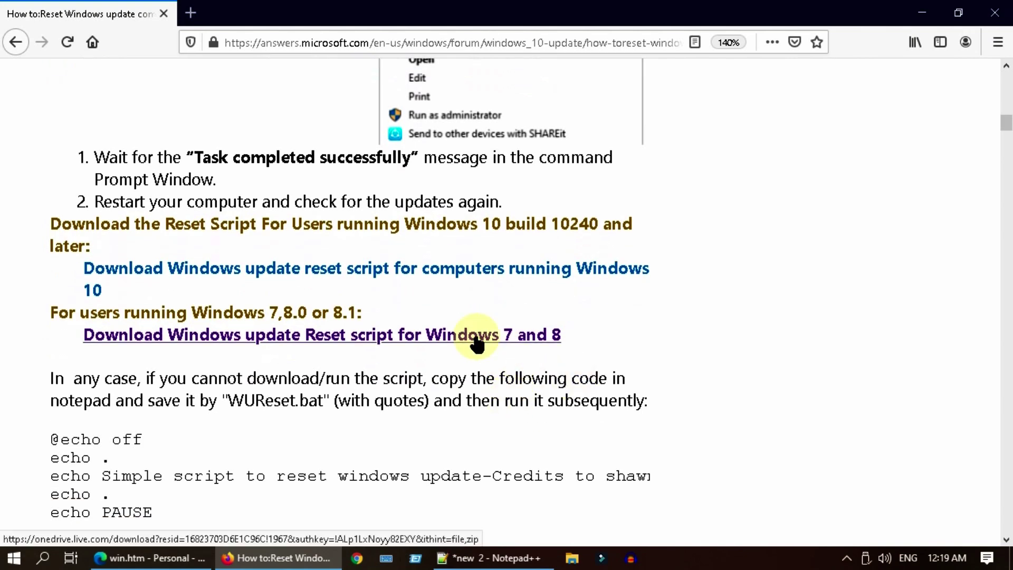
left_click(499, 274)
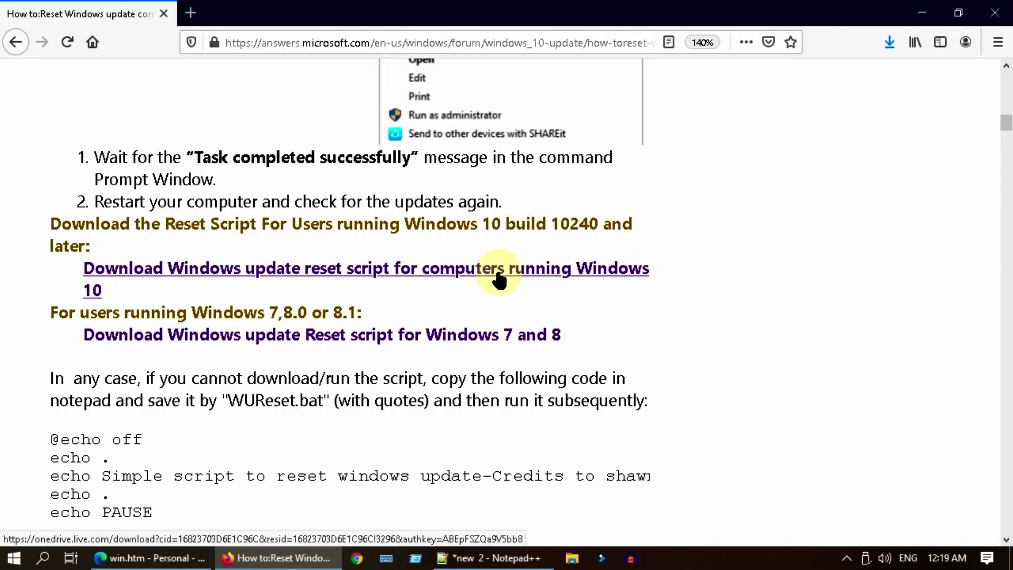
left_click(890, 42)
left_click(877, 84)
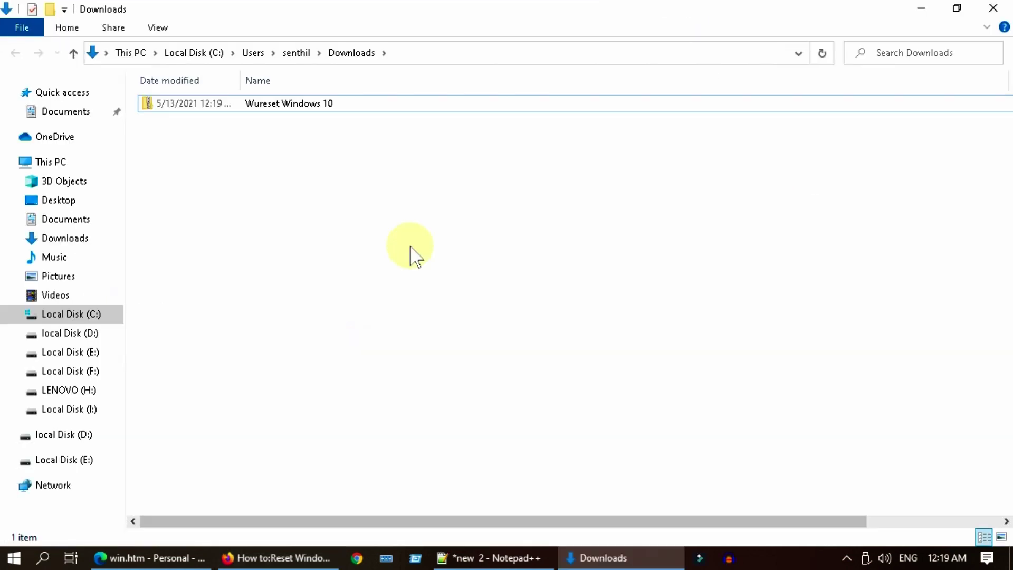
Extract the Wureset Windows 10 archive with 7-Zip into a folder of the same name in Downloads
right_click(306, 108)
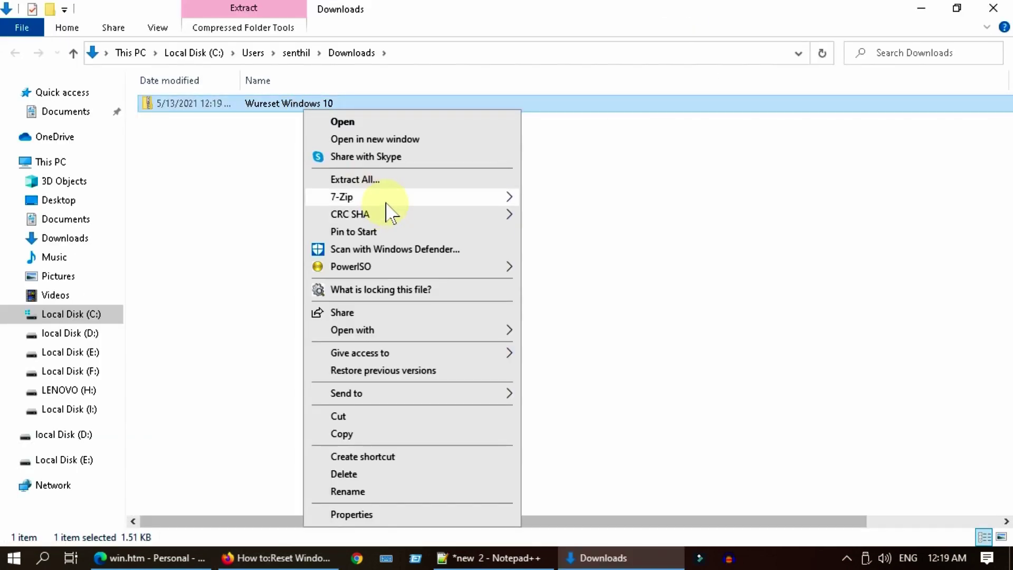
mouse_move(389, 201)
left_click(573, 252)
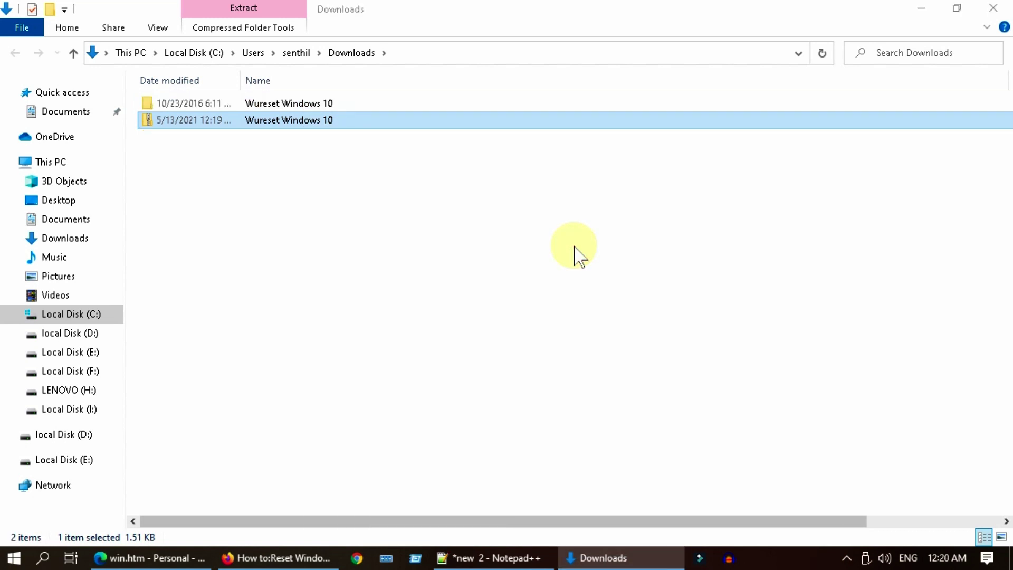
Run the WuReset batch file from the extracted Wureset Windows 10 folder as administrator and let the script continue
double_click(292, 104)
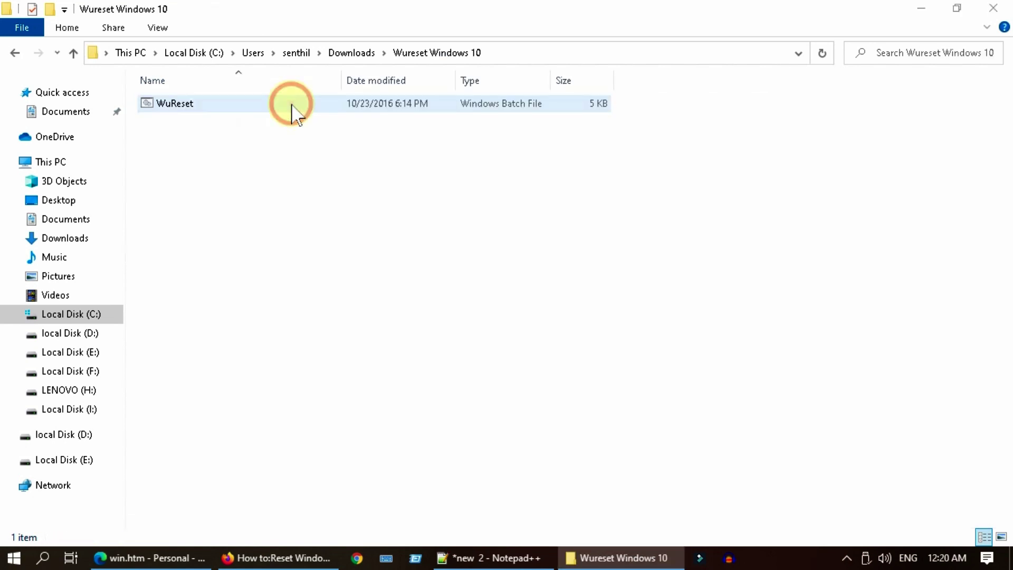
right_click(174, 116)
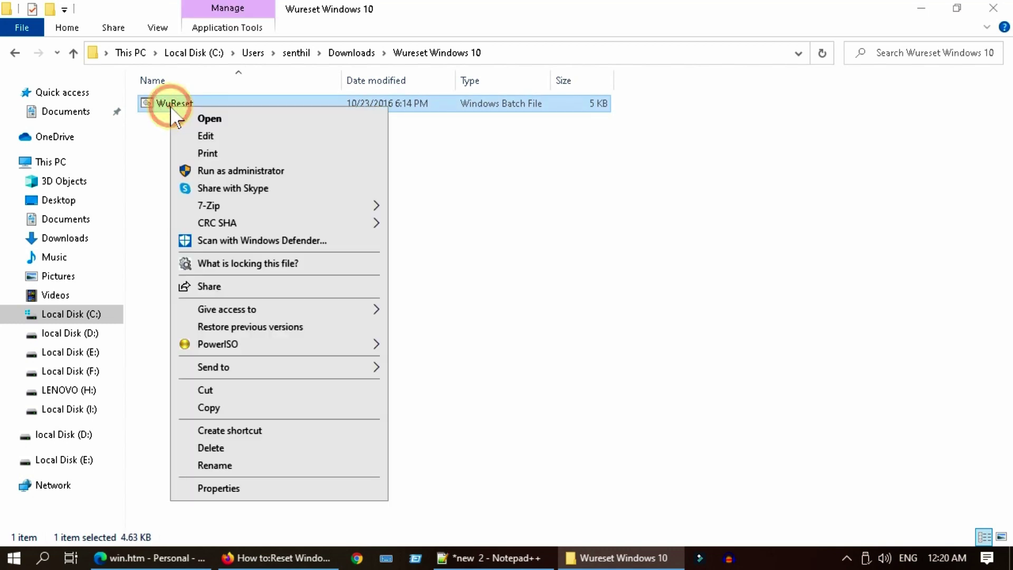
left_click(305, 172)
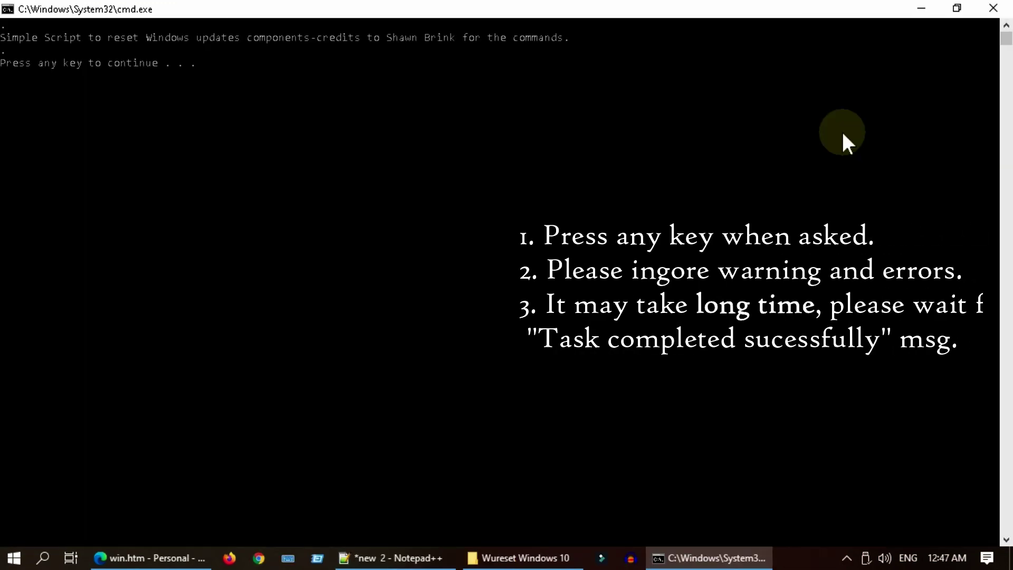
key("Return")
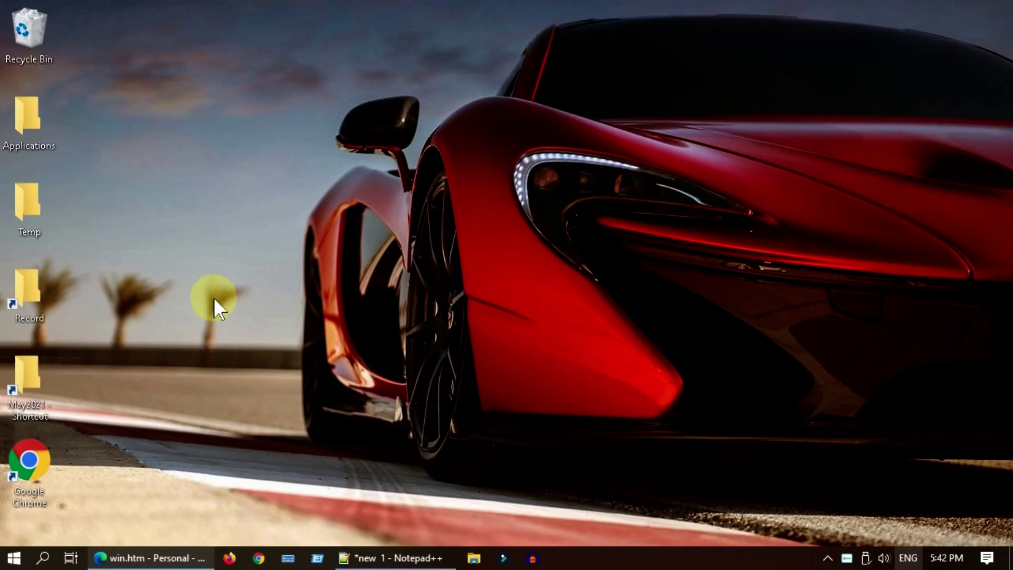
Search Windows for services.msc and open the Services app
left_click(43, 557)
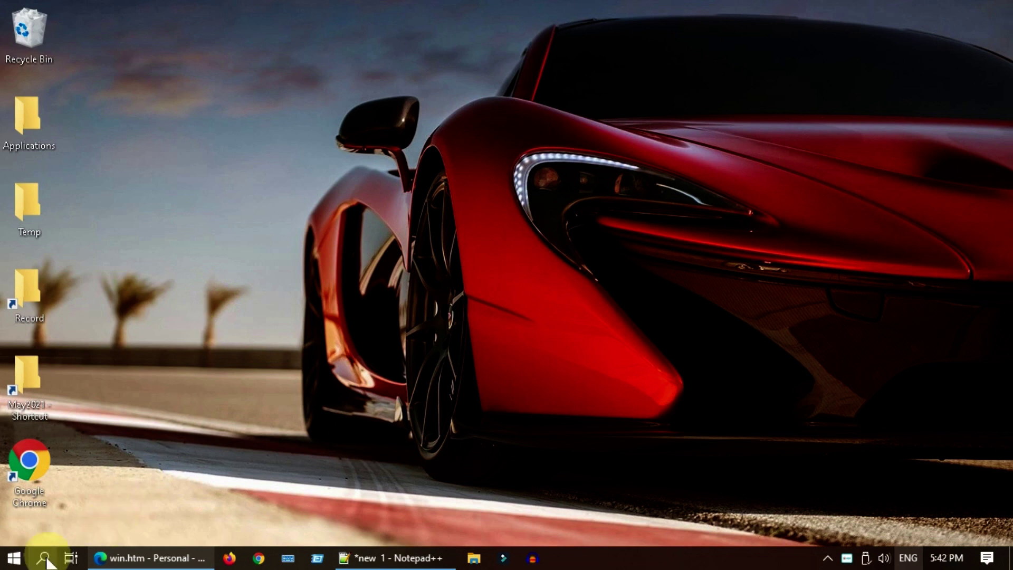
type("services.msc")
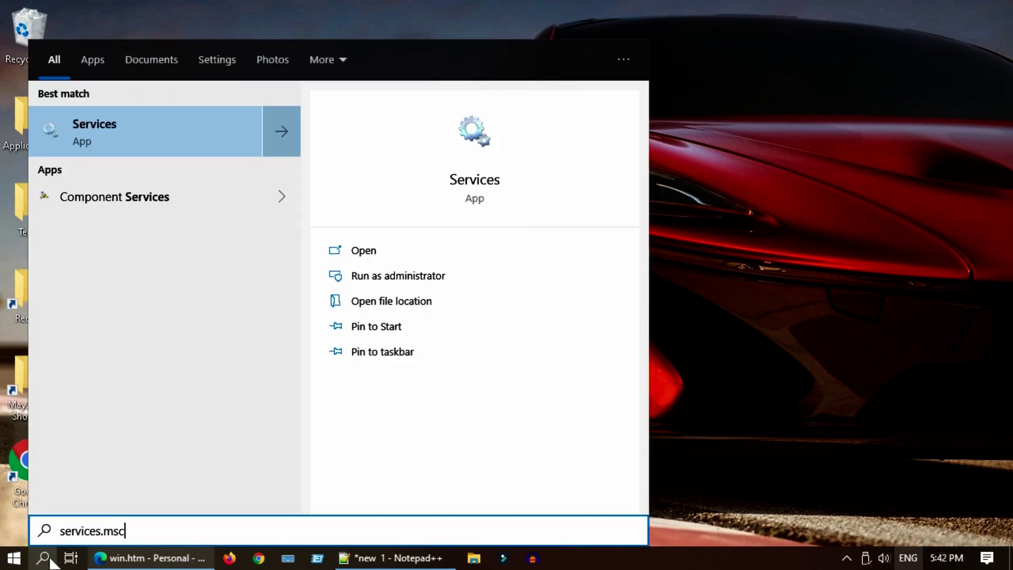
left_click(121, 145)
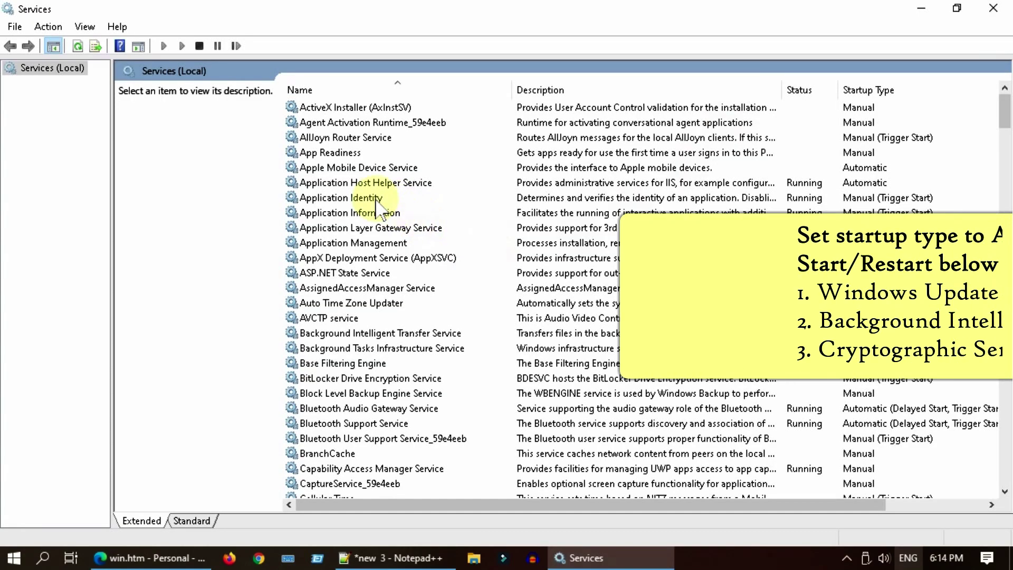
Set the Windows Update service's startup type to Automatic, start the service and accept its properties
left_click(362, 199)
key("w")
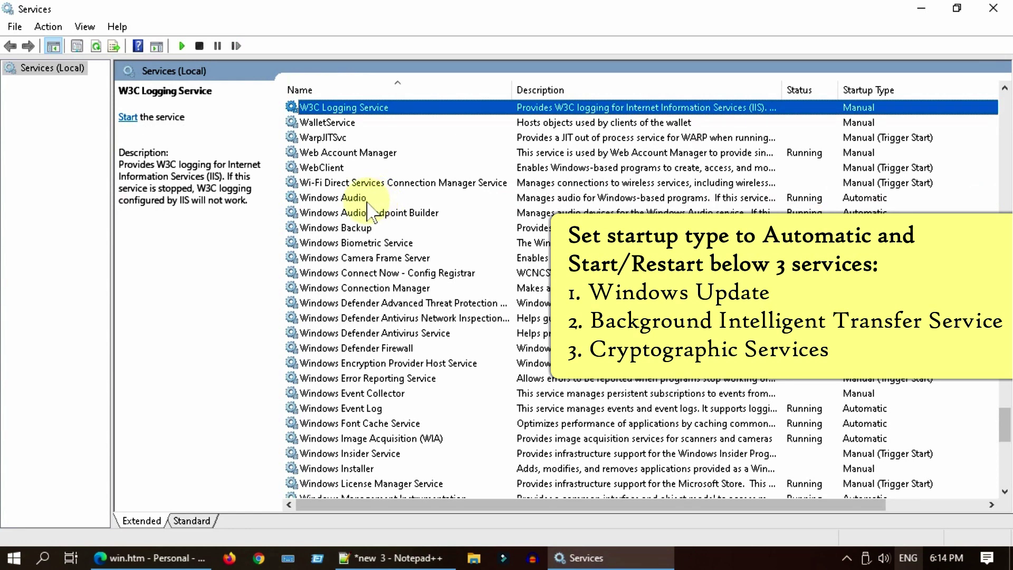
scroll(369, 211, "down", 8)
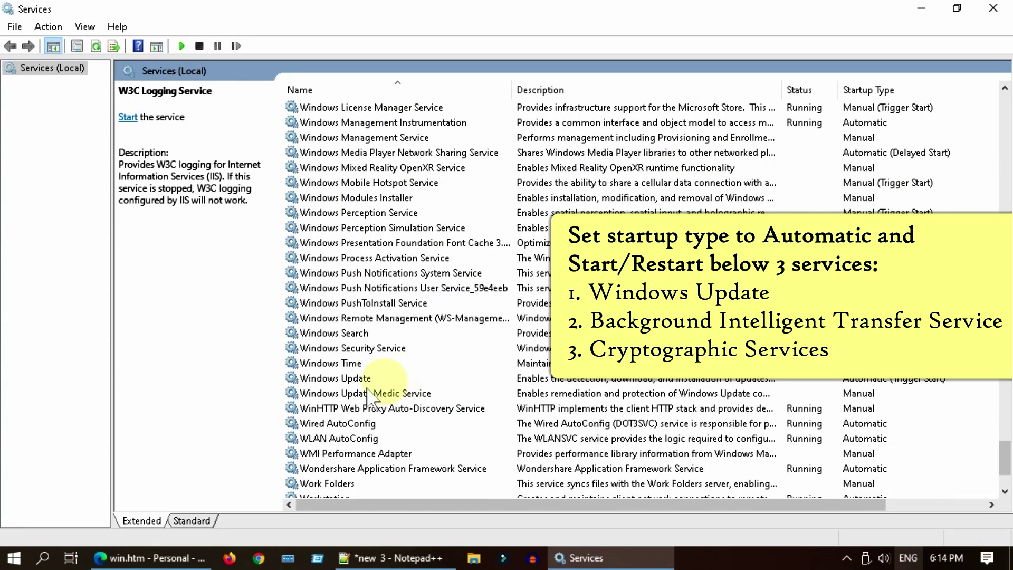
left_click(364, 378)
double_click(438, 378)
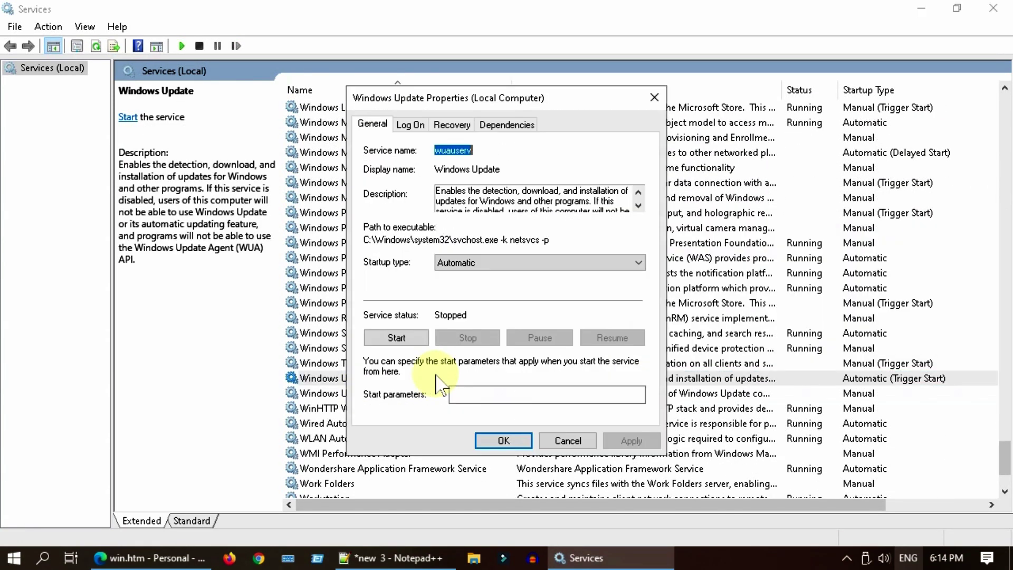
left_click(579, 265)
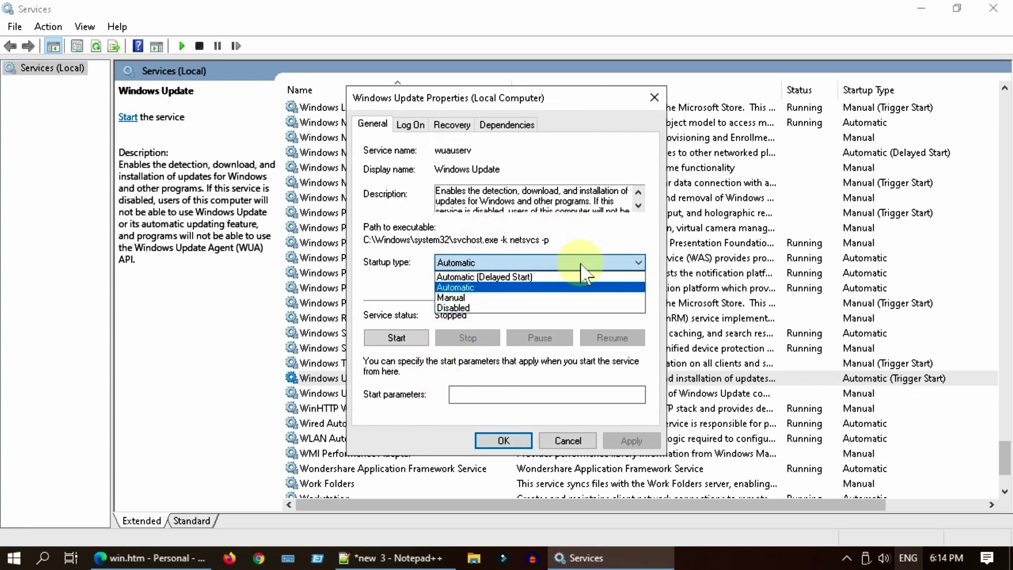
left_click(559, 289)
left_click(633, 441)
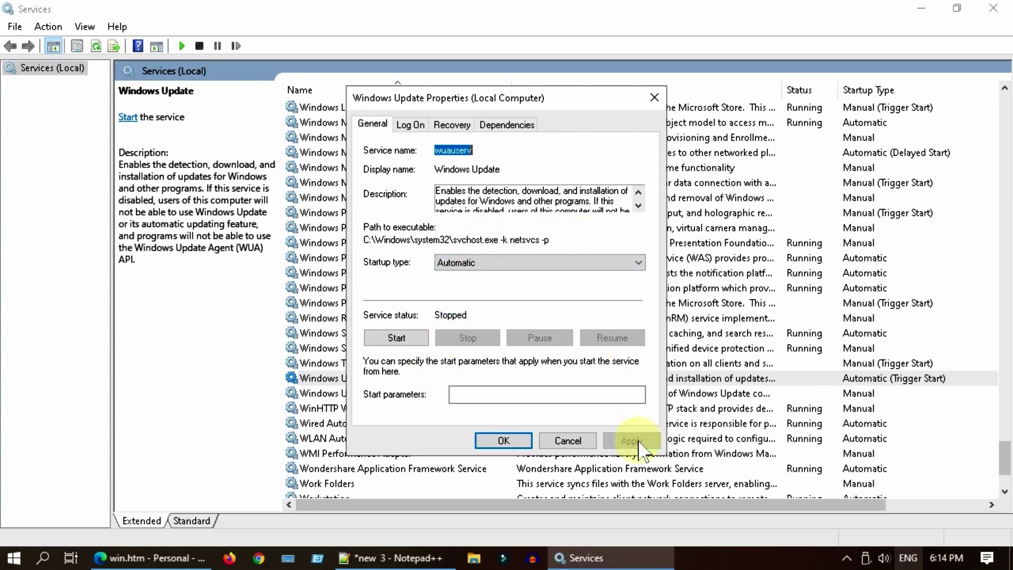
left_click(403, 337)
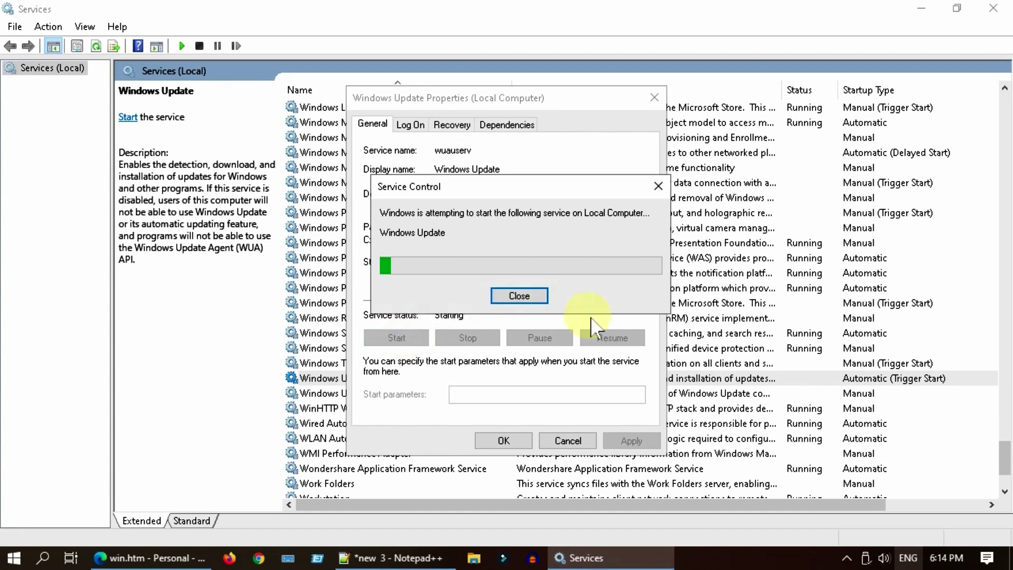
left_click(504, 441)
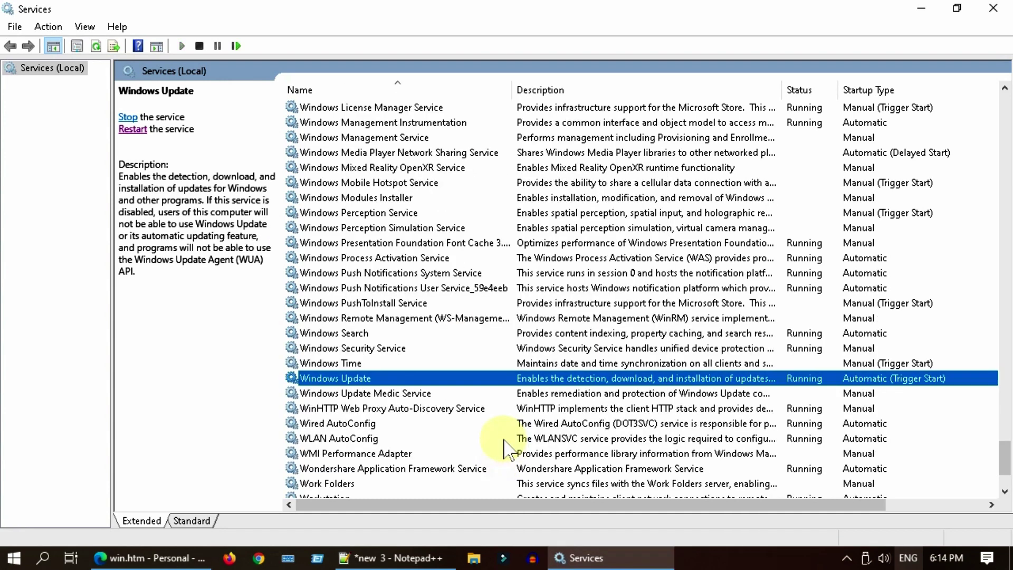
Start the Background Intelligent Transfer Service from its properties and accept the dialog
left_click(405, 288)
key("b")
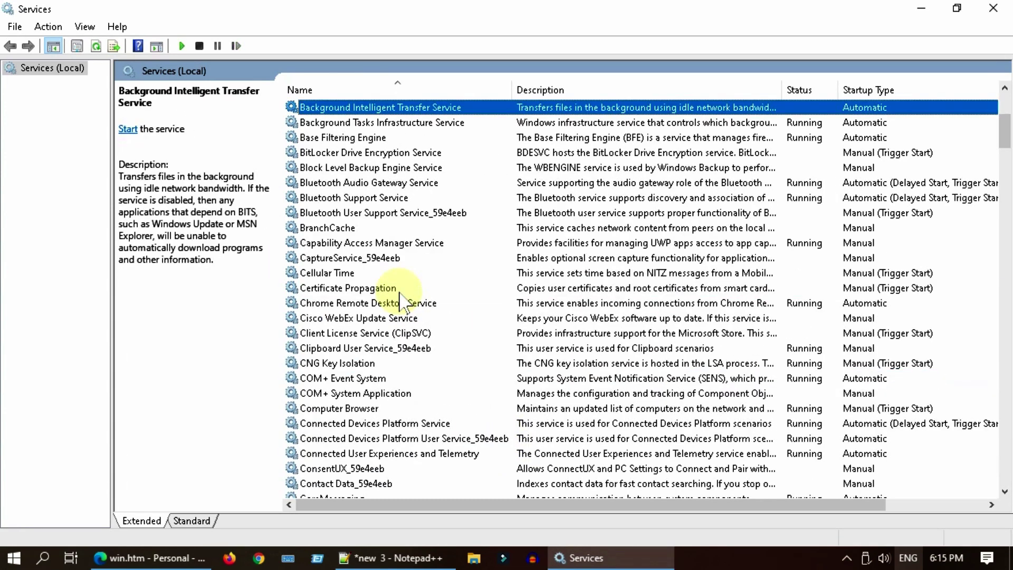
double_click(436, 109)
left_click(414, 336)
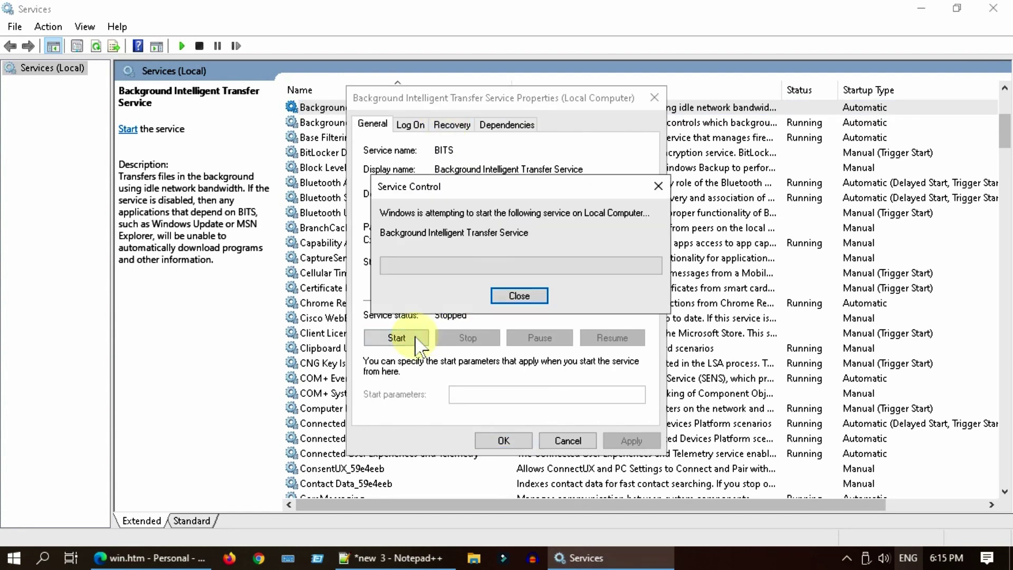
left_click(506, 440)
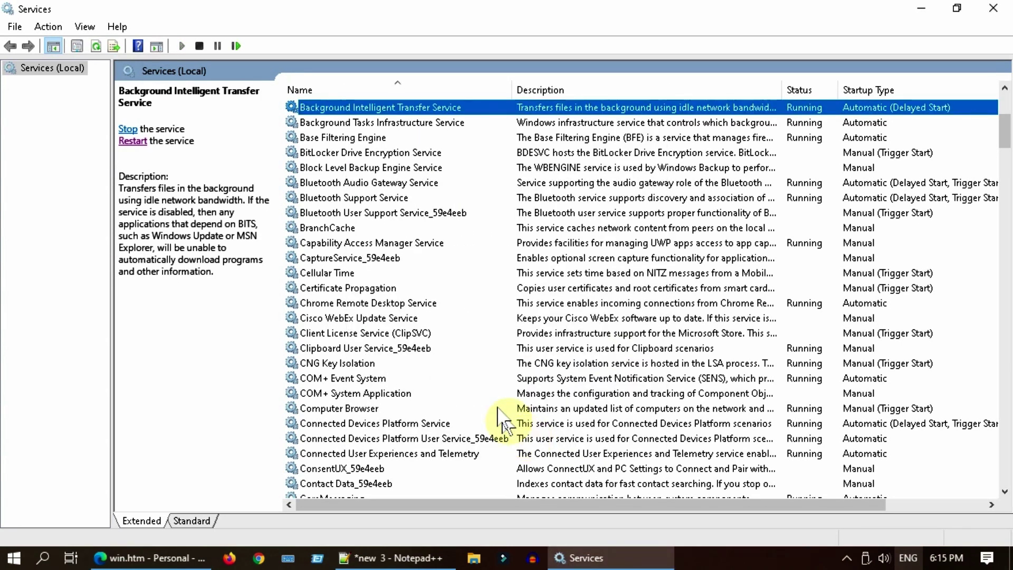
Stop and start Cryptographic Services again from its properties, and close the Services window
key("c")
key("r")
left_click(391, 138)
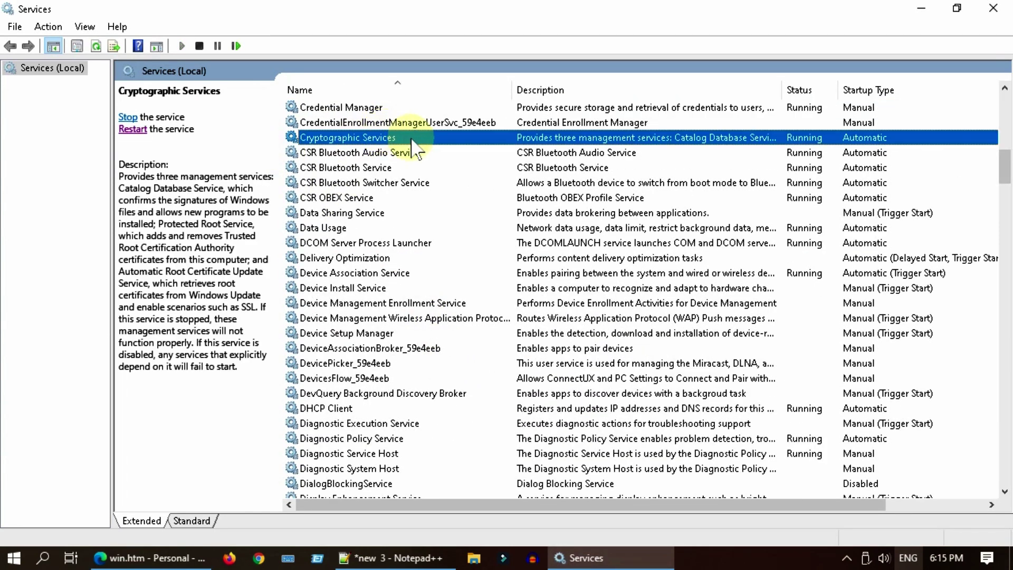
double_click(420, 138)
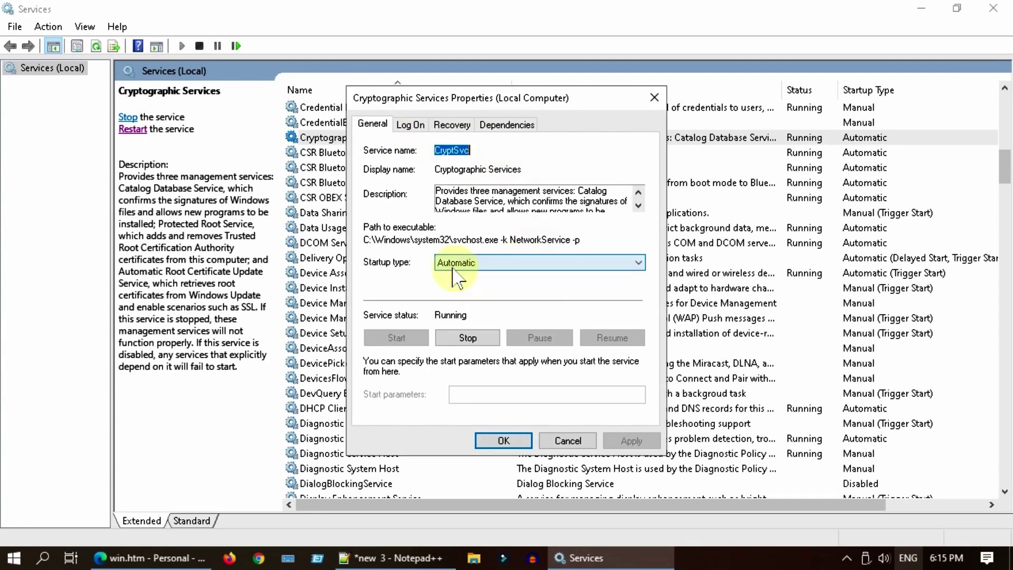
left_click(462, 342)
left_click(569, 376)
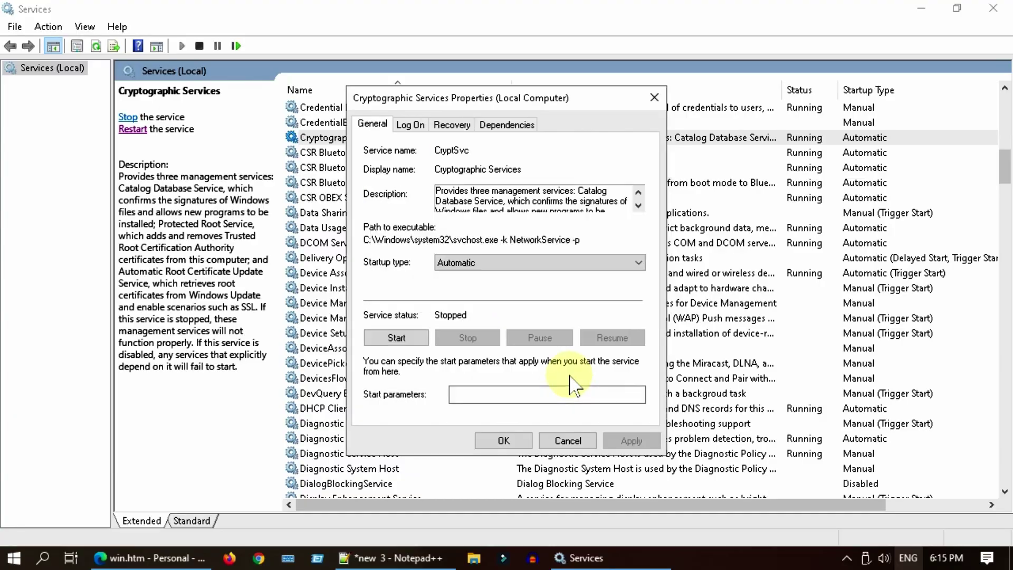
left_click(417, 338)
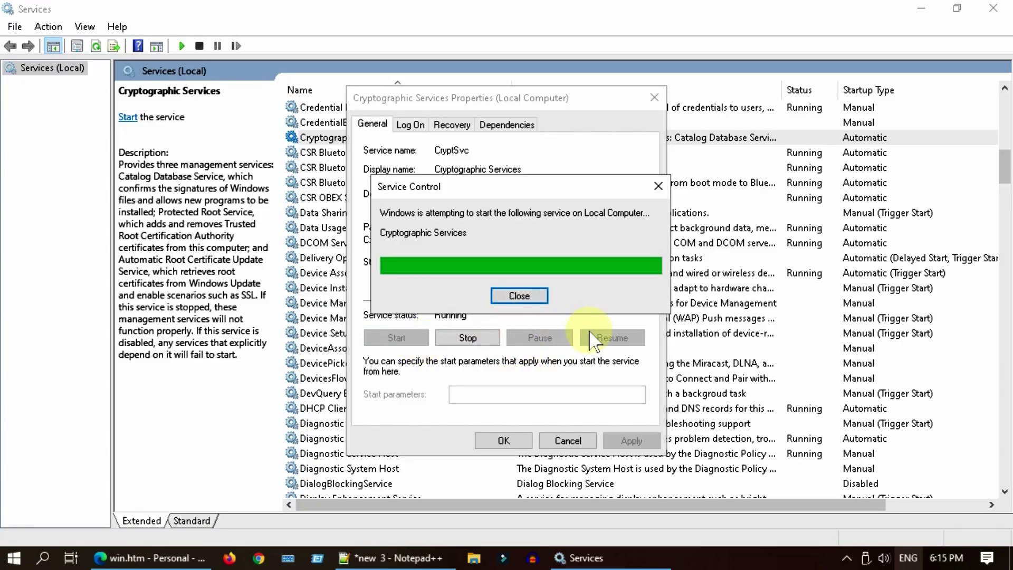
left_click(504, 441)
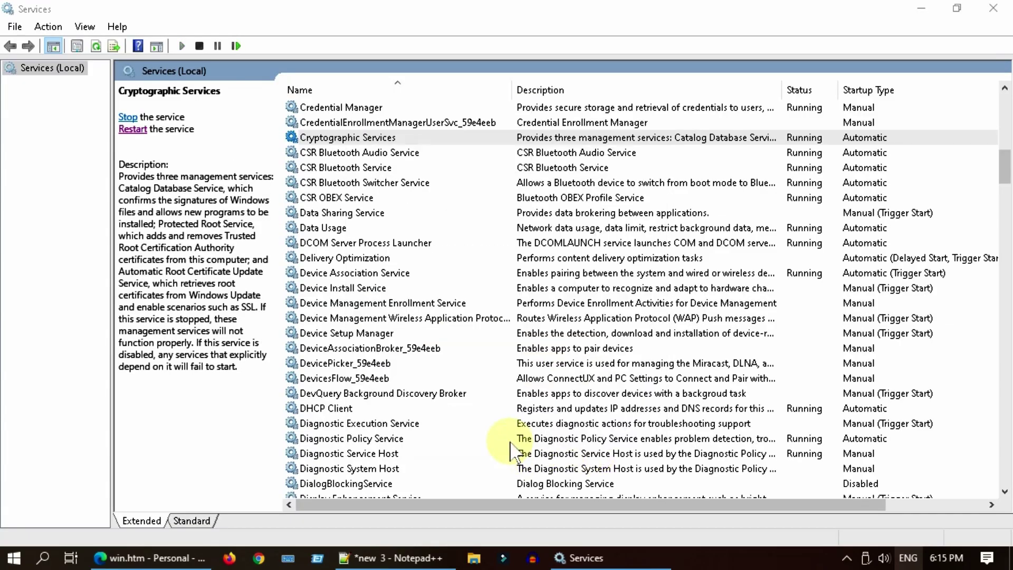
left_click(993, 8)
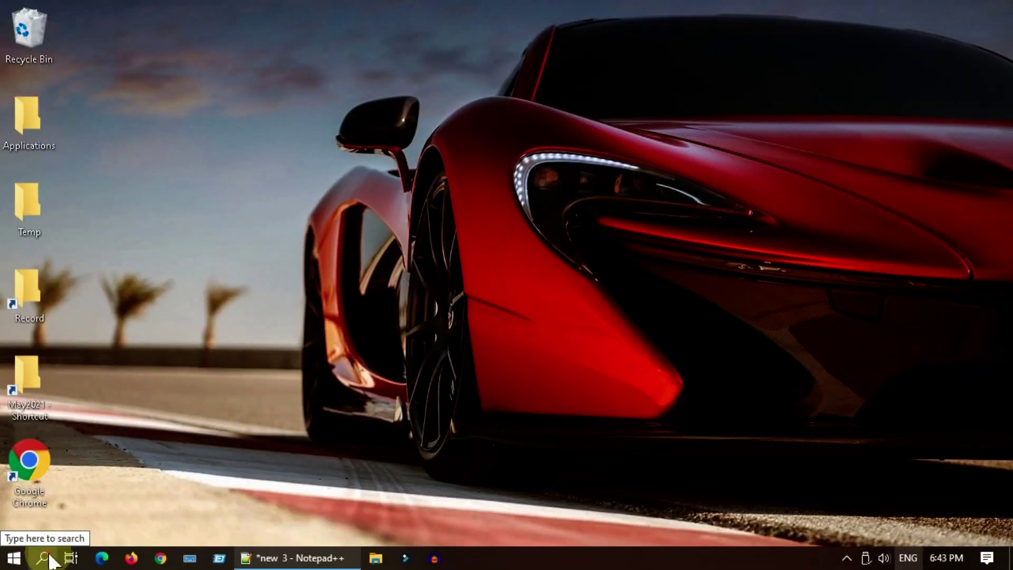
Search Windows for CMD and open Command Prompt as administrator
left_click(44, 558)
type("CMD")
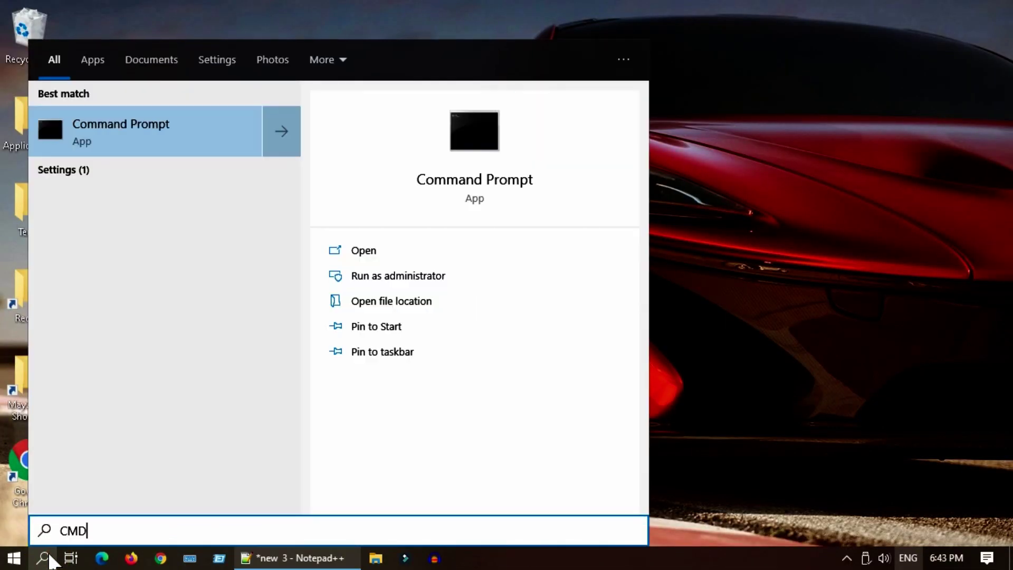
right_click(187, 136)
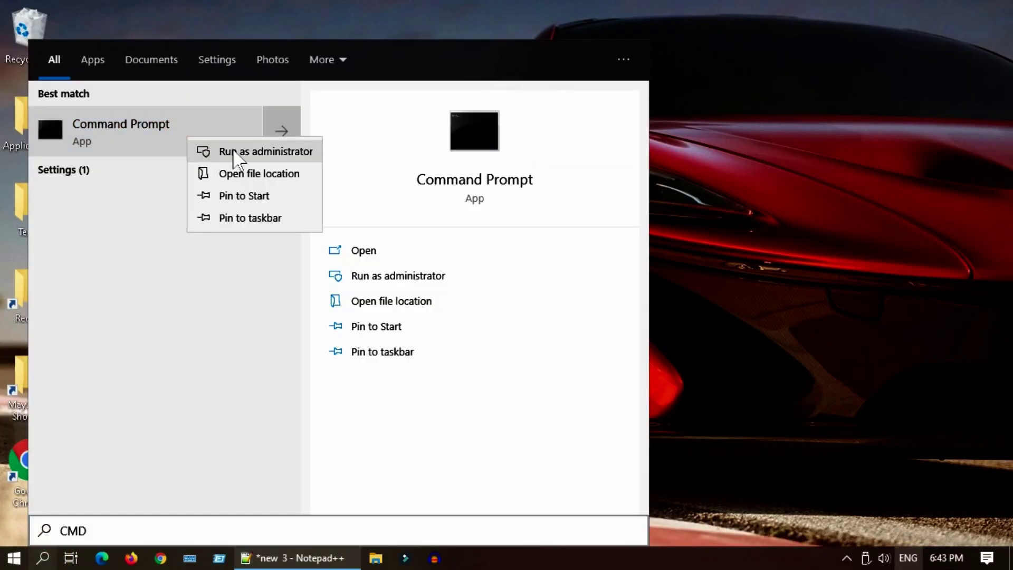
left_click(264, 153)
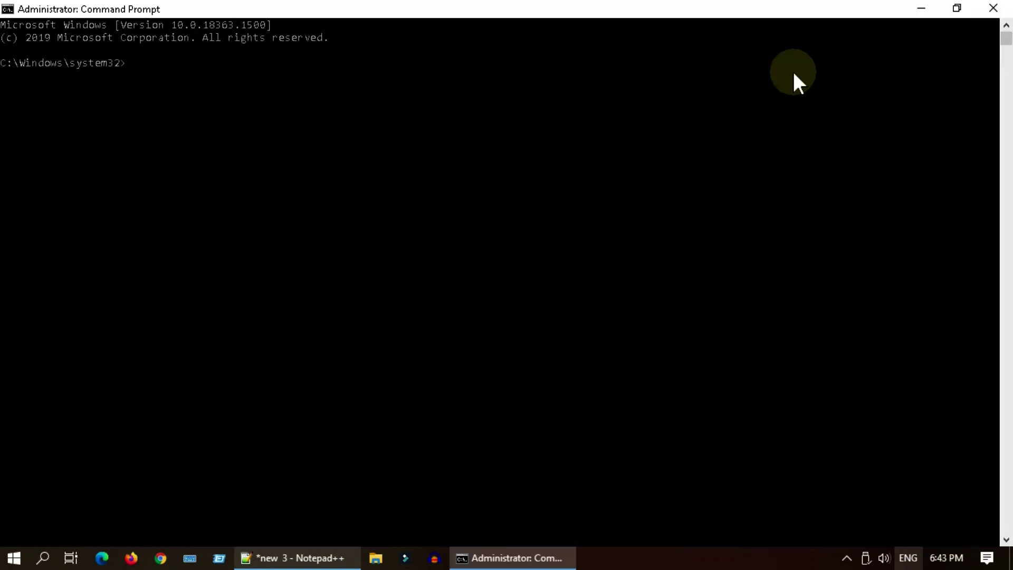
Copy the command "net stop bits" from the Notepad++ notes and run it in the administrator Command Prompt
left_click(305, 558)
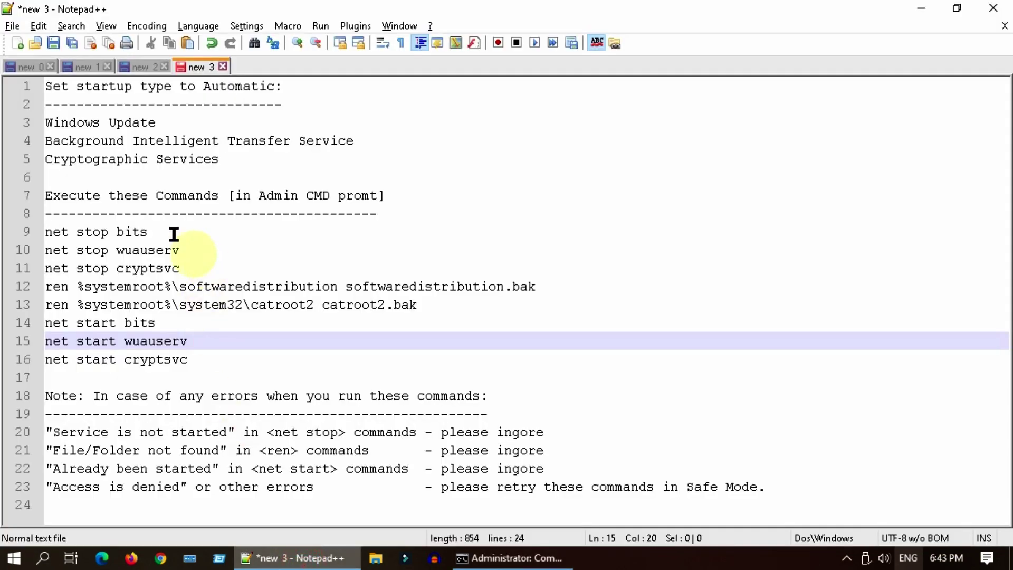
left_click_drag(166, 232, 45, 233)
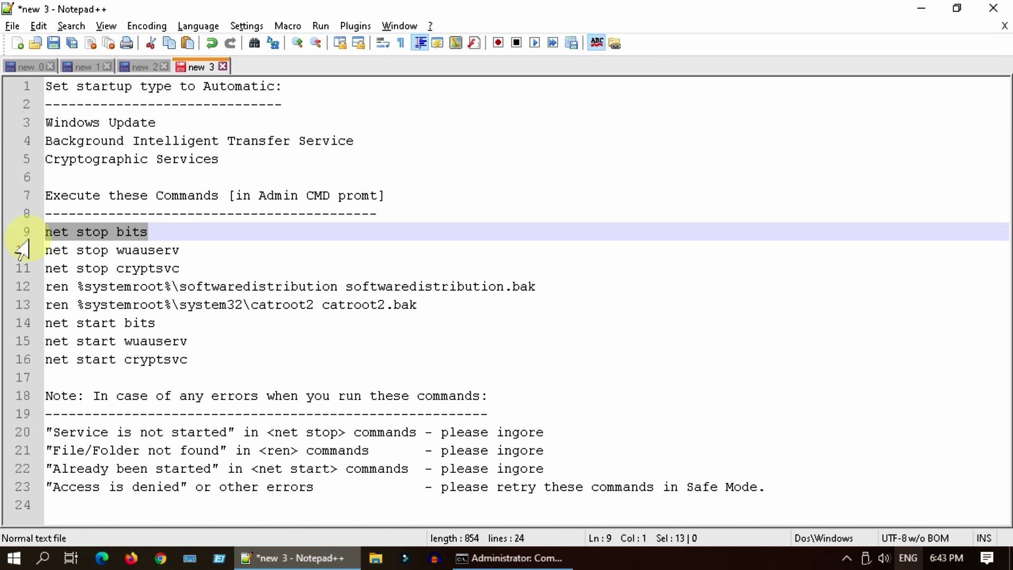
key("ctrl+c")
key("alt+Tab")
key("ctrl+v")
key("Return")
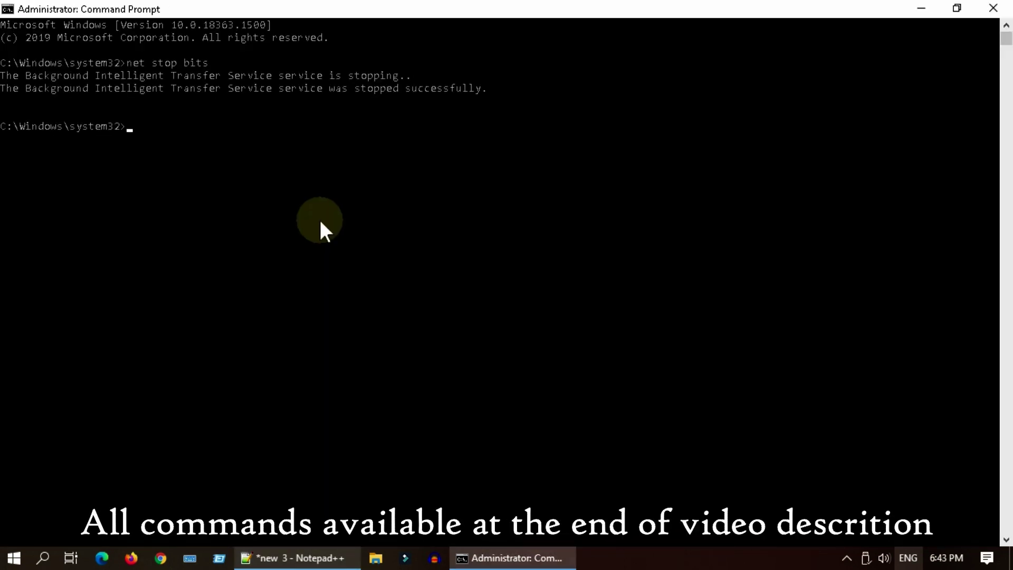
Copy "net stop wuauserv" from the notes and run it in the Command Prompt to stop Windows Update
key("alt+Tab")
left_click_drag(180, 251, 33, 254)
key("ctrl+c")
key("alt+Tab")
key("ctrl+v")
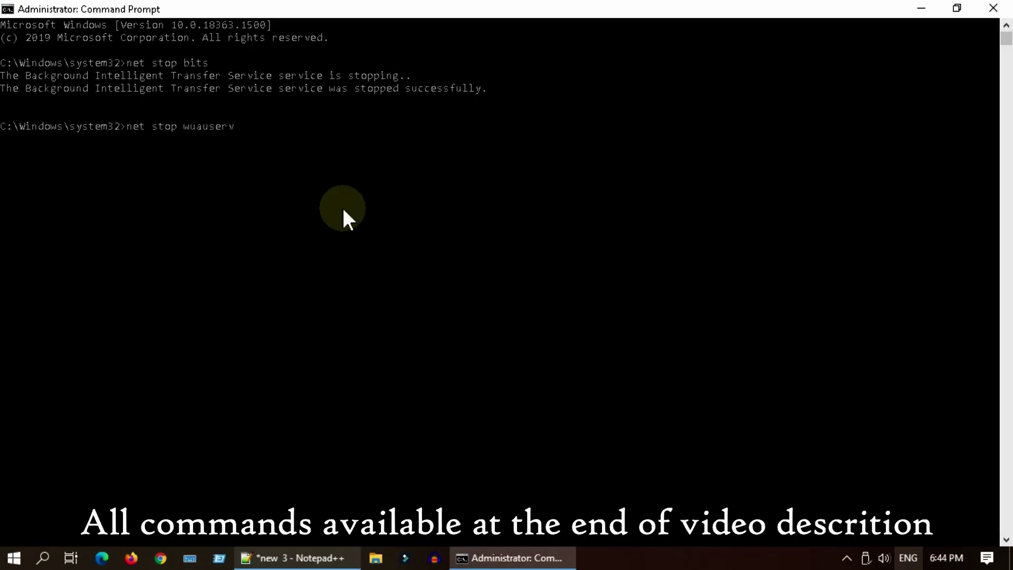
key("Return")
Copy "net stop cryptsvc" from the notes, run it in the Command Prompt and answer Y to continue
key("alt+Tab")
left_click_drag(180, 268, 33, 269)
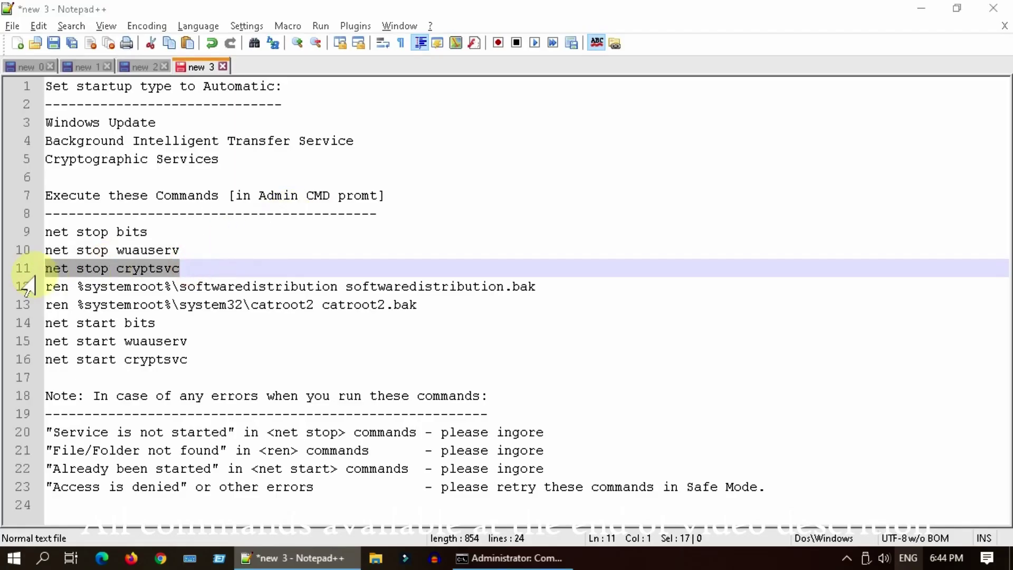
key("ctrl+c")
key("alt+Tab")
key("ctrl+v")
key("Return")
type("Y")
key("Return")
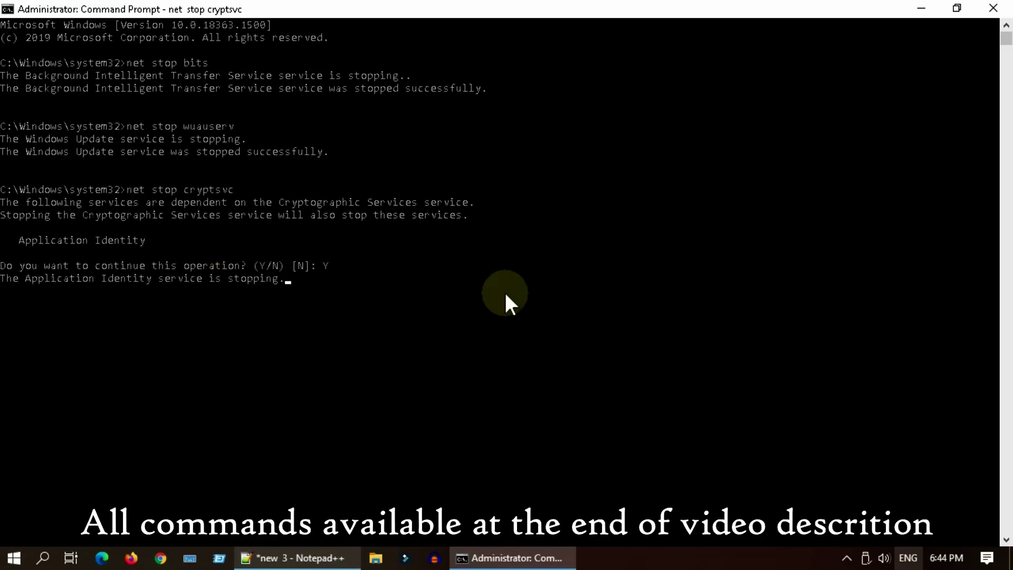
Copy "ren %systemroot%\softwaredistribution softwaredistribution.bak" from the notes and run it in the Command Prompt
key("alt+Tab")
left_click_drag(539, 287, 37, 286)
key("ctrl+c")
key("alt+Tab")
key("ctrl+v")
Copy "ren %systemroot%\system32\catroot2 catroot2.bak" from the notes and run it in the Command Prompt
key("alt+Tab")
left_click_drag(419, 305, 40, 305)
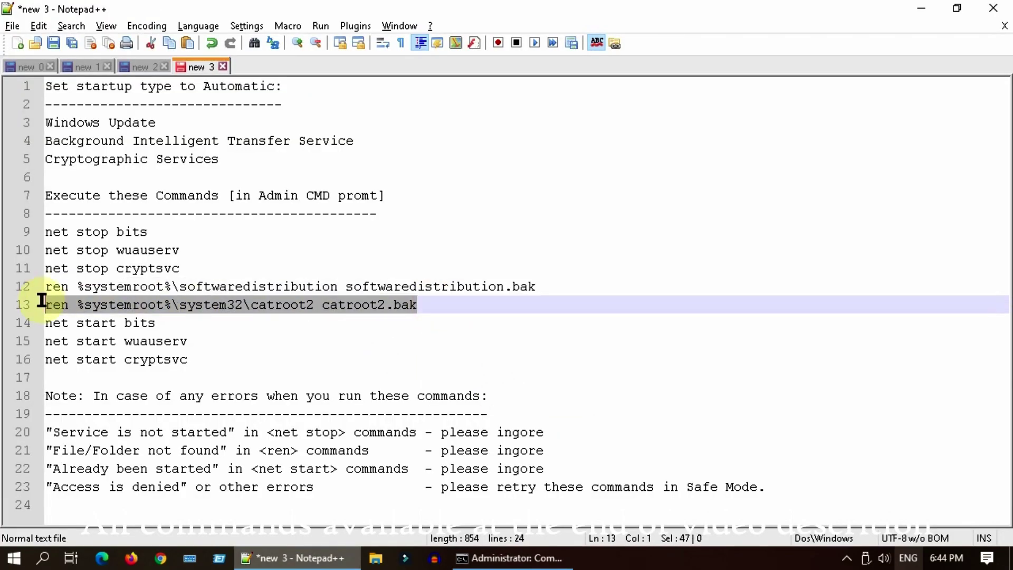
key("ctrl+c")
key("alt+Tab")
key("ctrl+v")
key("Return")
Copy "net start bits" from the notes and run it in the Command Prompt
key("alt+Tab")
left_click_drag(165, 330, 46, 324)
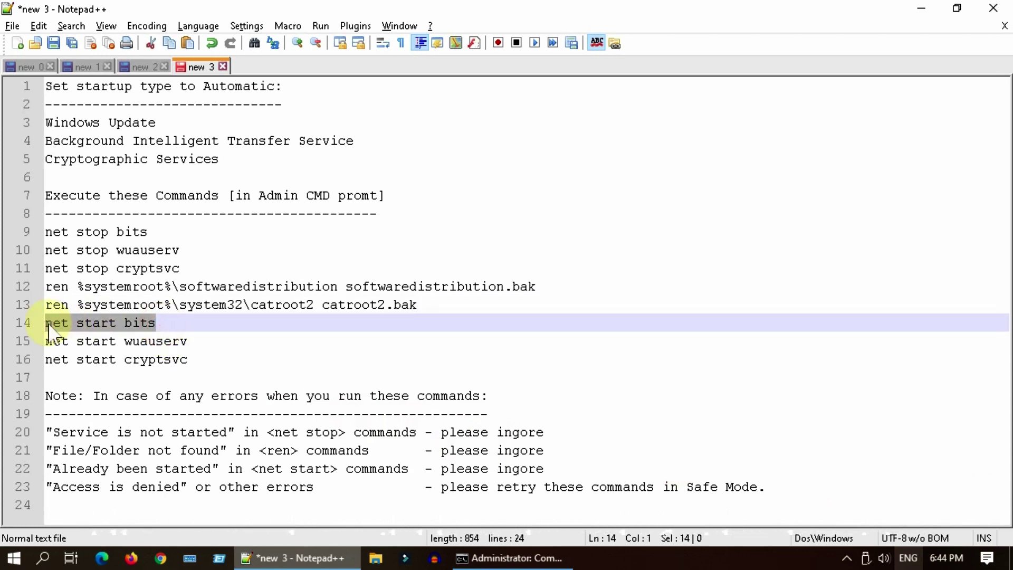
key("ctrl+c")
key("alt+Tab")
key("ctrl+v")
key("Return")
Copy "net start wuauserv" from the notes and run it in the Command Prompt to restart Windows Update
key("alt+Tab")
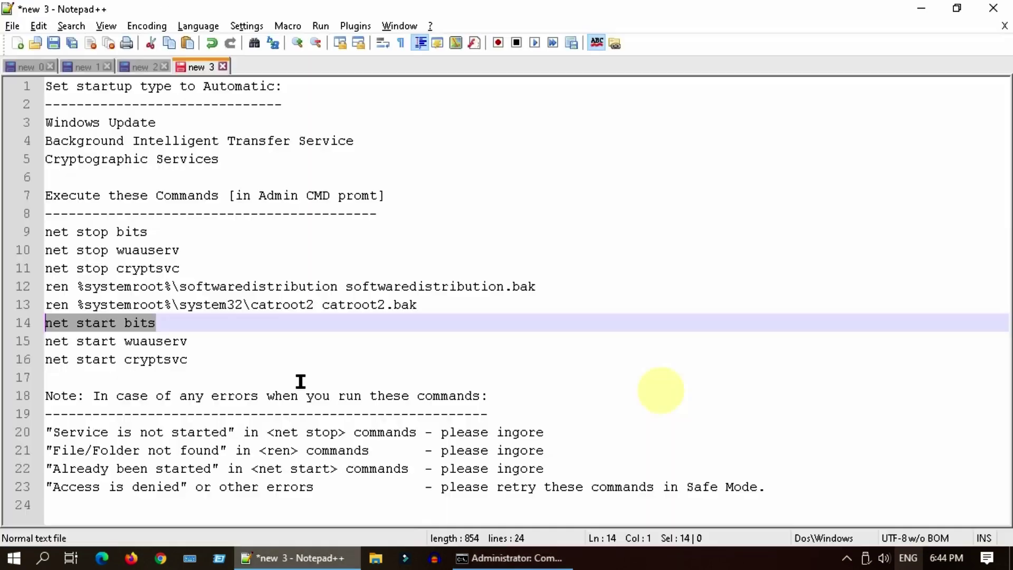
left_click_drag(204, 343, 32, 346)
key("ctrl+c")
key("alt+Tab")
key("ctrl+v")
key("Return")
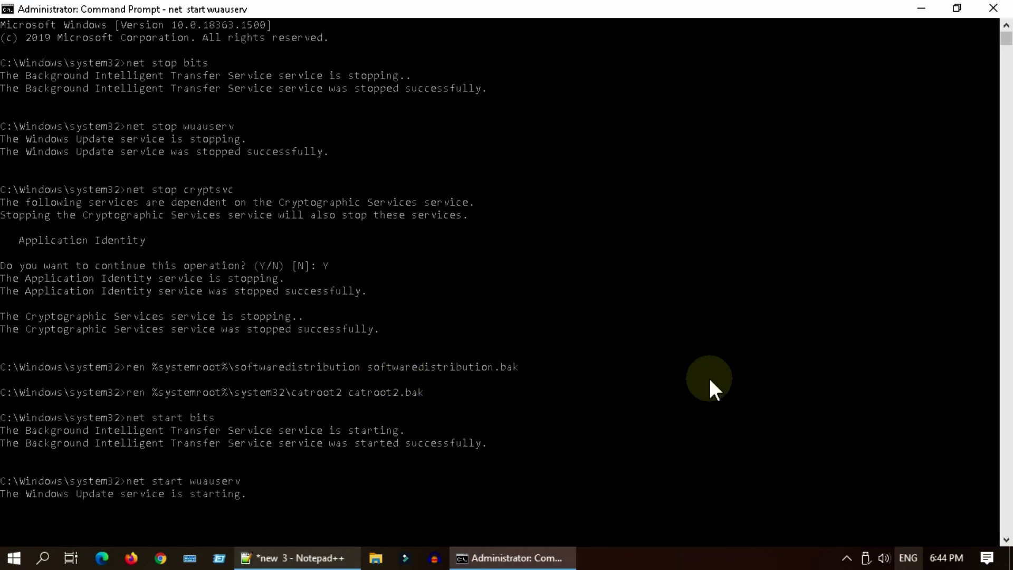
Copy "net start cryptsvc" from the notes and run it in the Command Prompt, and highlight the notes about command errors
key("alt+Tab")
left_click_drag(201, 359, 27, 360)
key("ctrl+c")
key("alt+Tab")
key("ctrl+v")
key("Return")
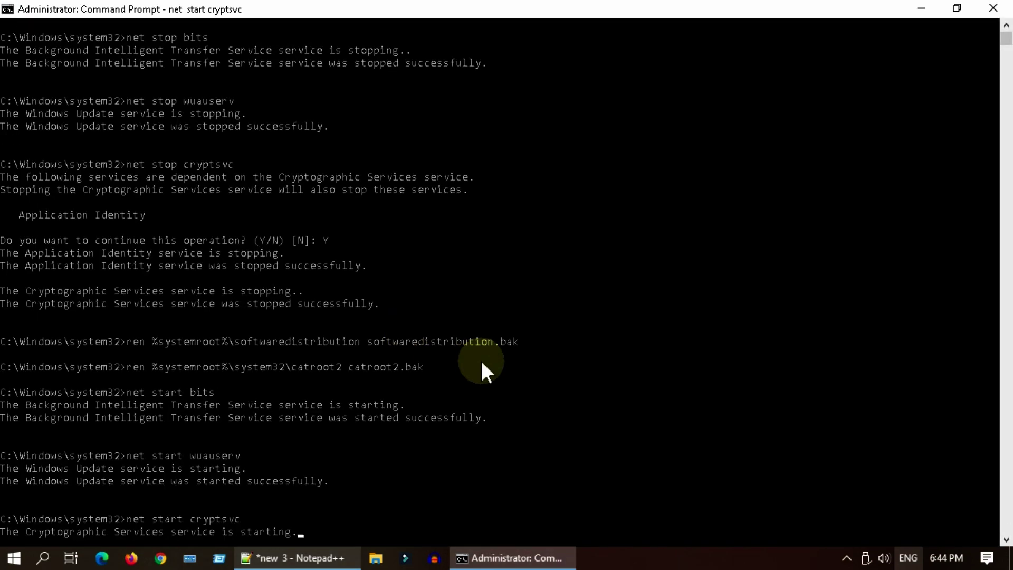
key("alt+Tab")
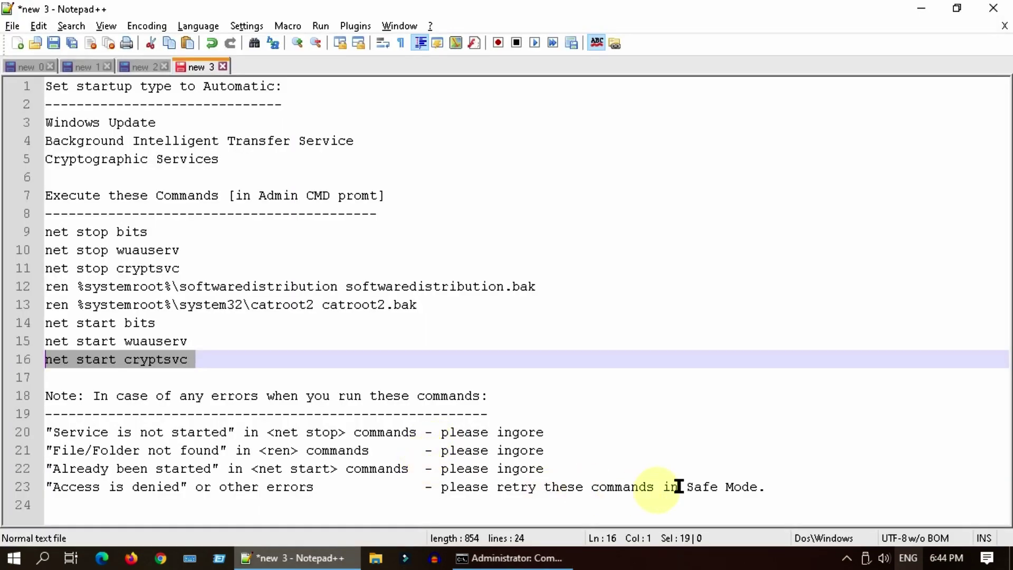
left_click_drag(769, 481, 25, 412)
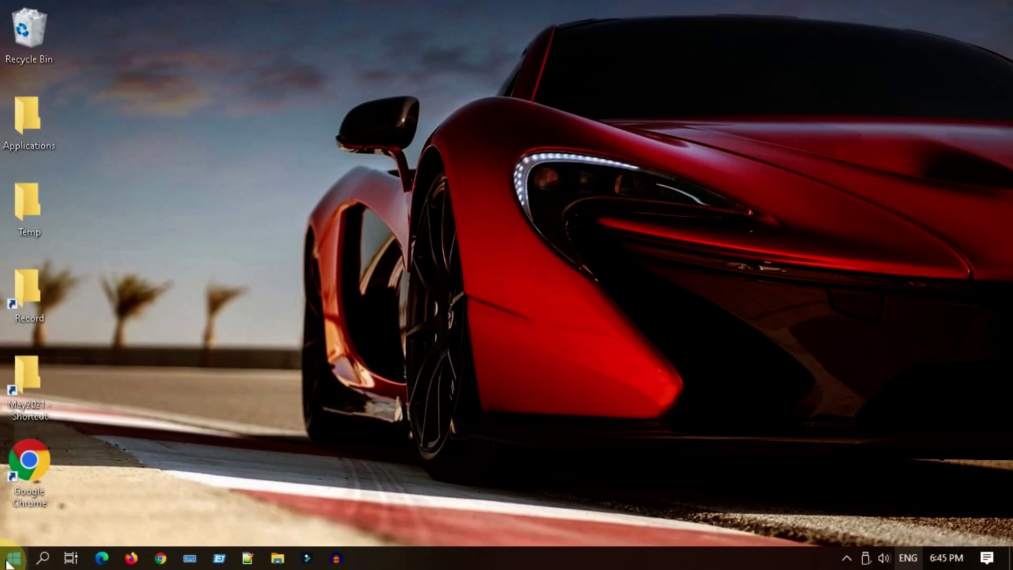
Restart the computer
left_click(13, 558)
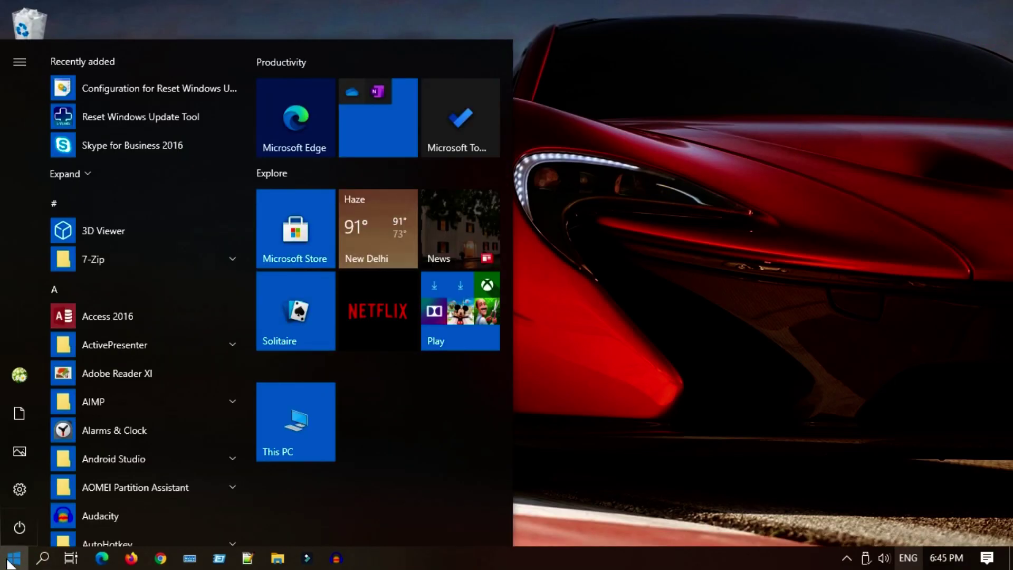
left_click(21, 529)
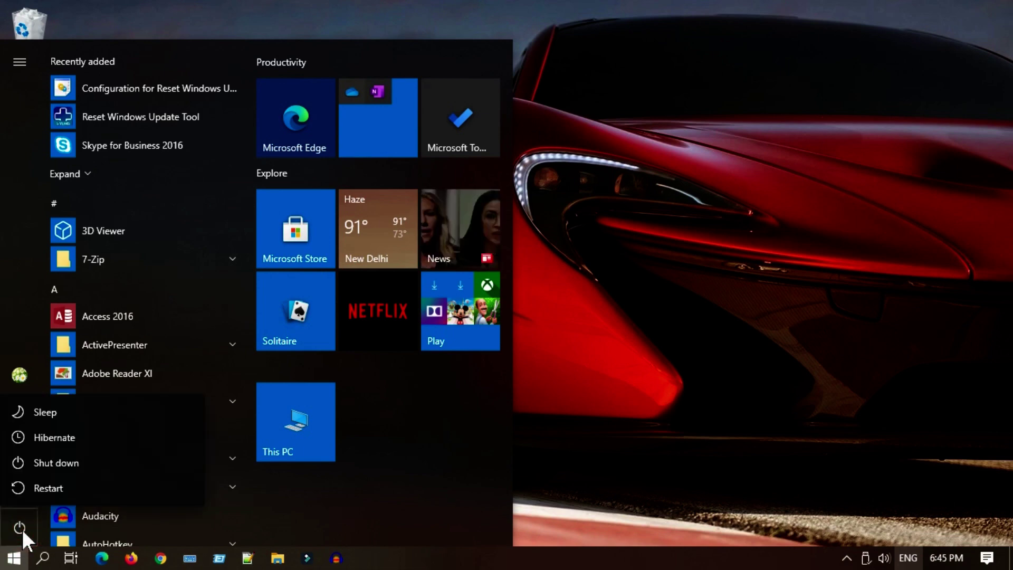
left_click(133, 486)
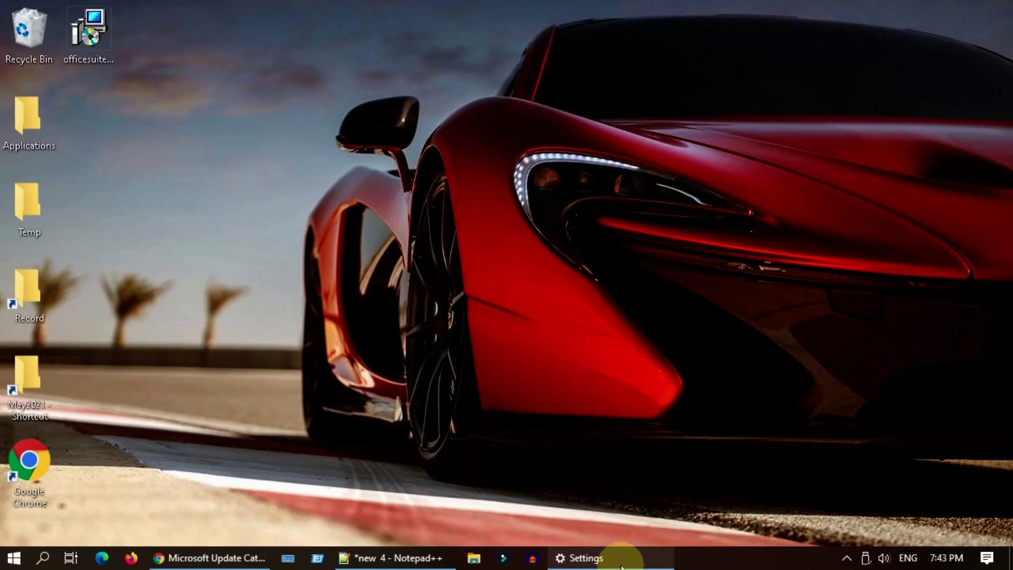
Copy the failed Office 2013 Service Pack 1 update's number KB2850036 from Windows Update settings and search for it in the Microsoft Update Catalog
left_click(602, 557)
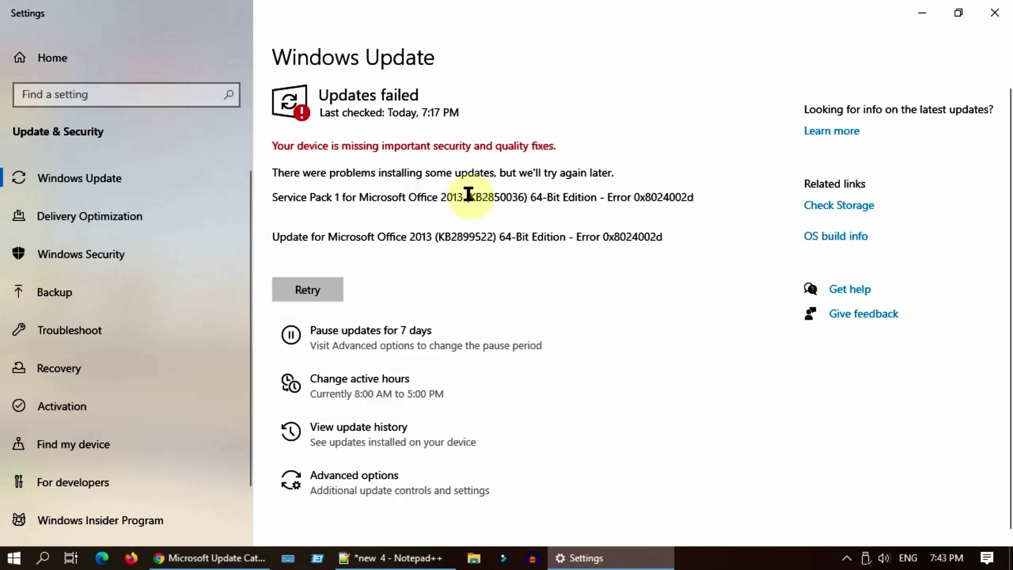
left_click_drag(470, 195, 526, 196)
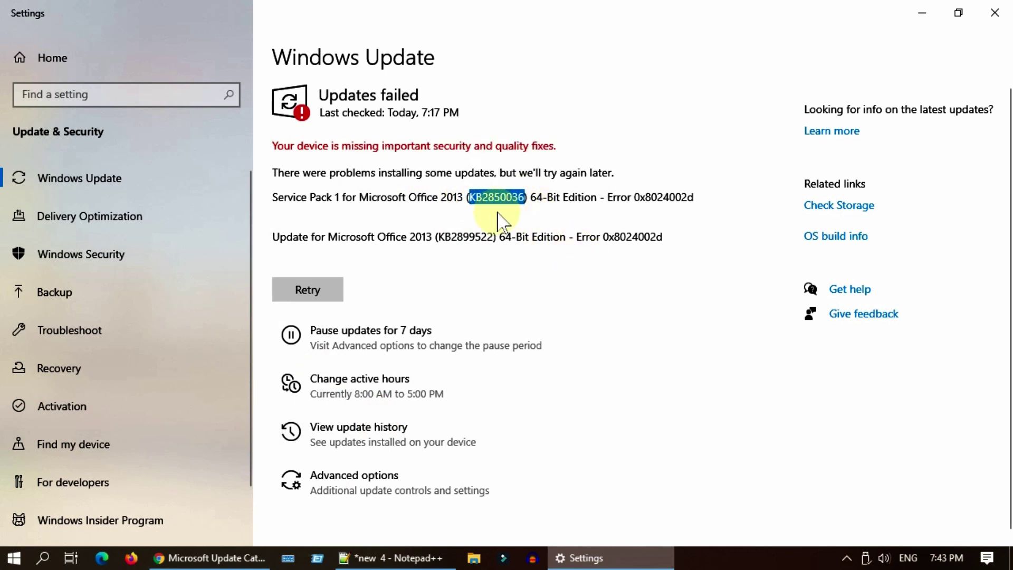
left_click(203, 557)
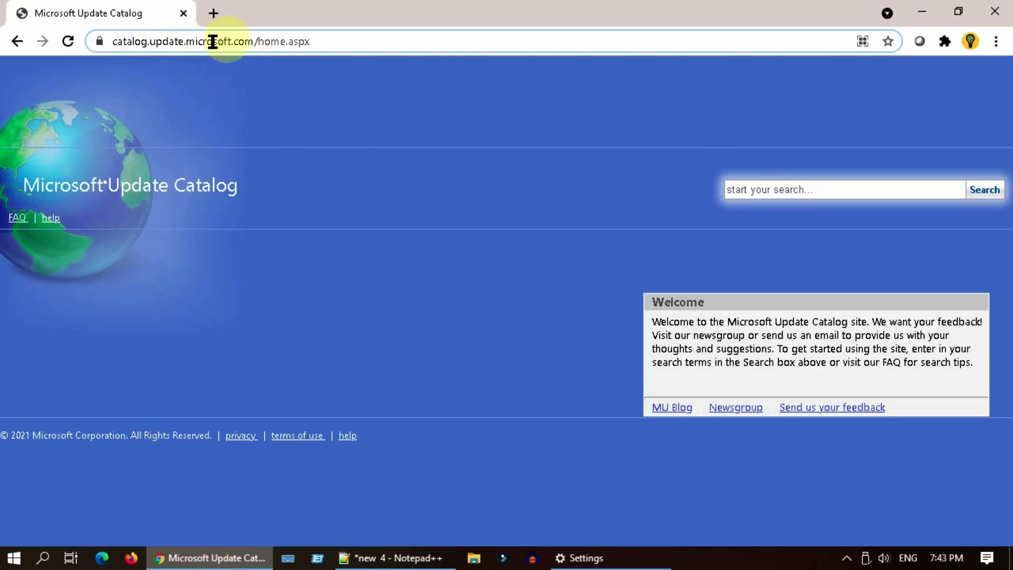
left_click(802, 188)
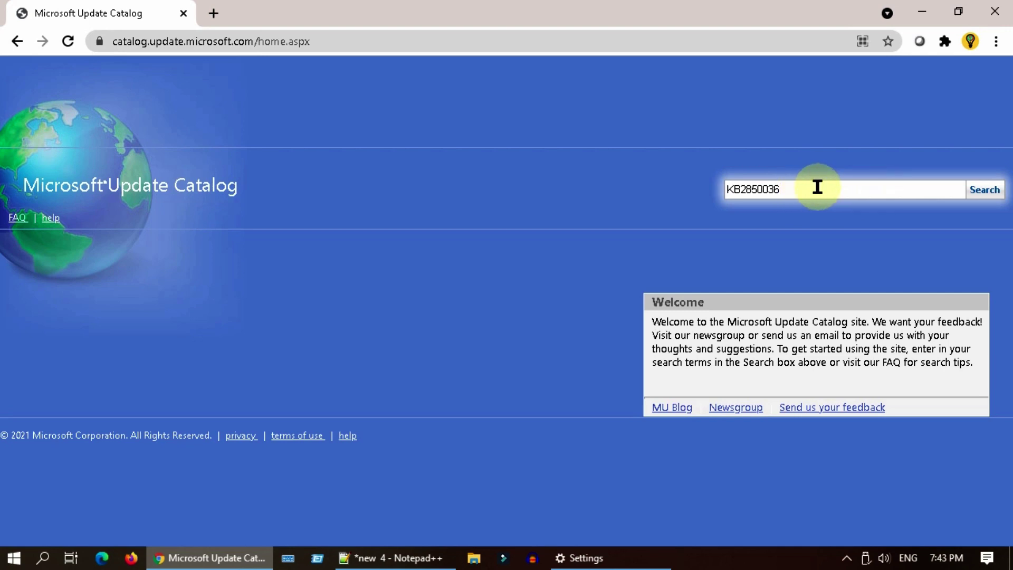
left_click(978, 196)
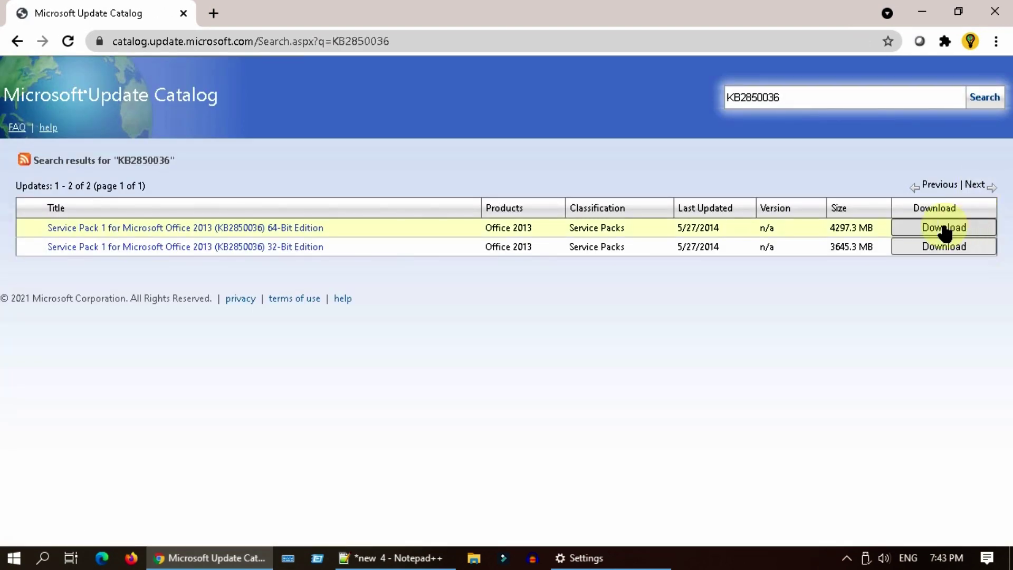
Open the downloads for the 64-bit Edition of KB2850036, find "en-us" and download the officesuitemuisp-en-us cab file
left_click(944, 232)
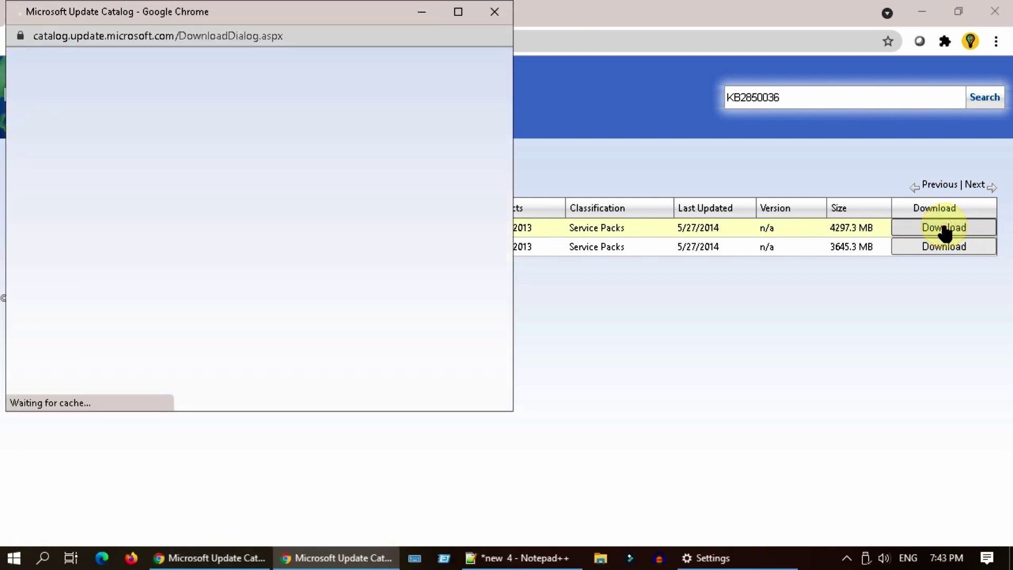
key("ctrl+f")
key("ctrl+v")
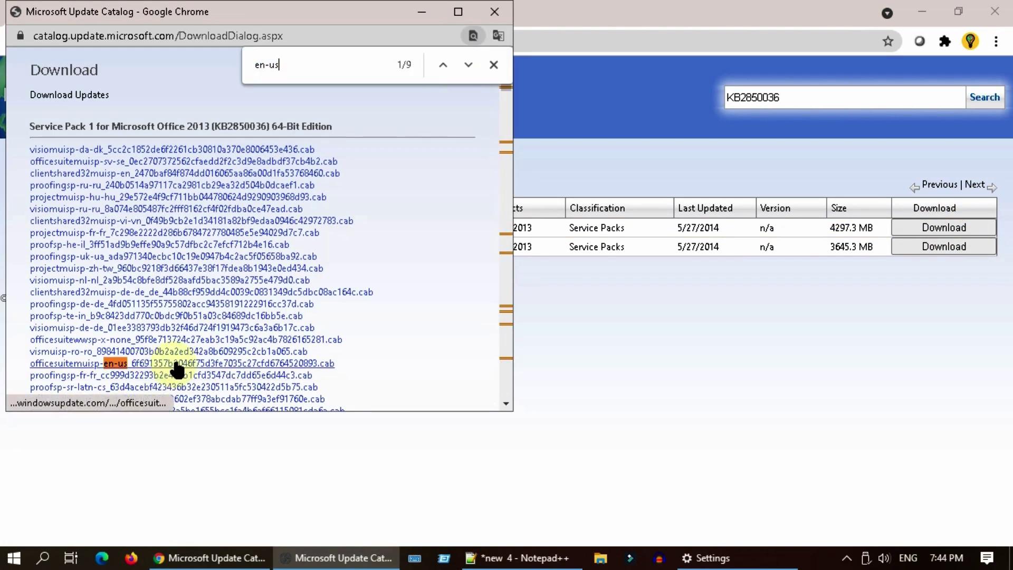
left_click(175, 365)
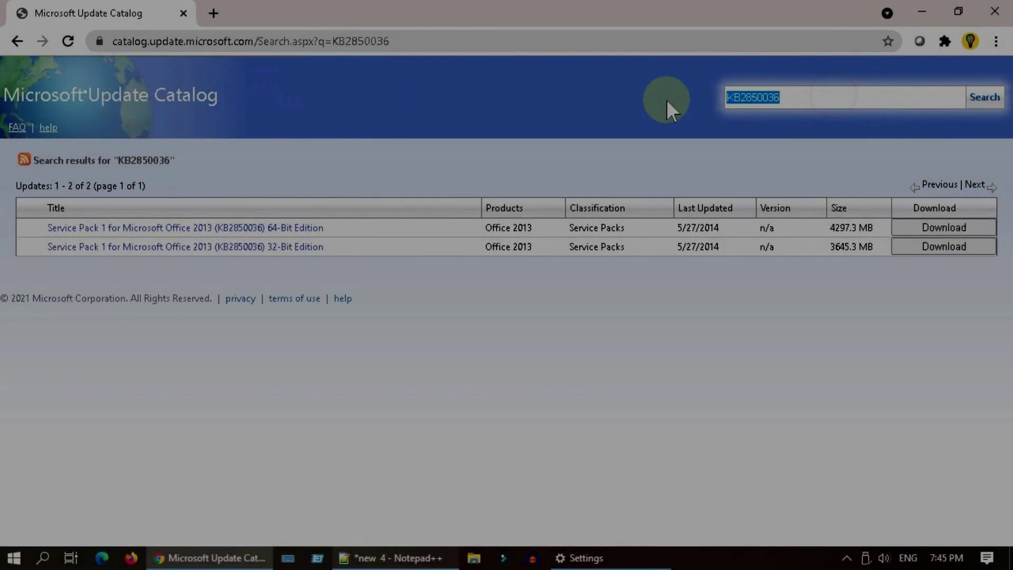
Search the catalog for "Cumulative Update for Windows 10" and examine the year and month prefixes of the listed update titles
key("ctrl+v")
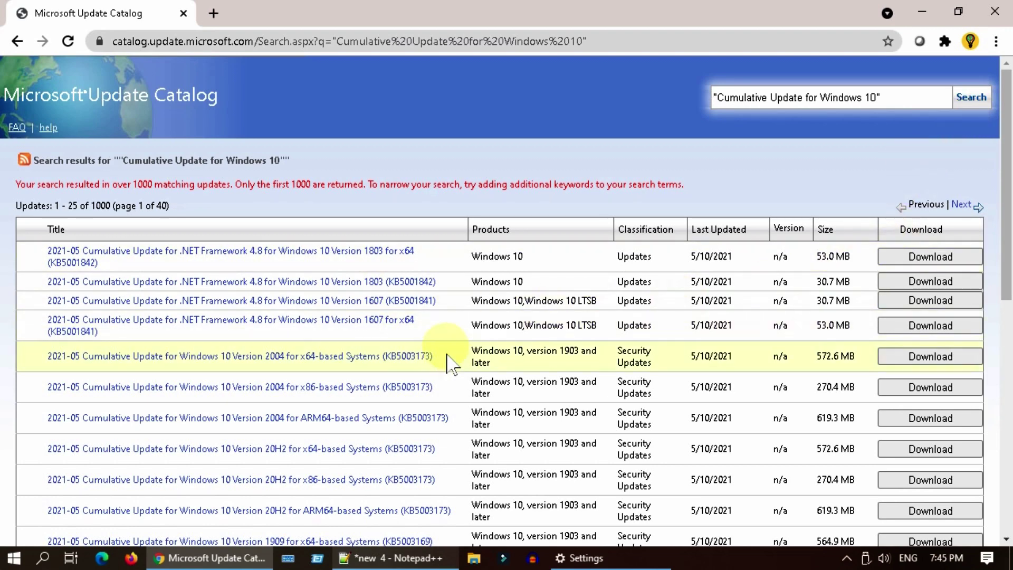
scroll(450, 363, "down", 1)
scroll(449, 365, "down", 3)
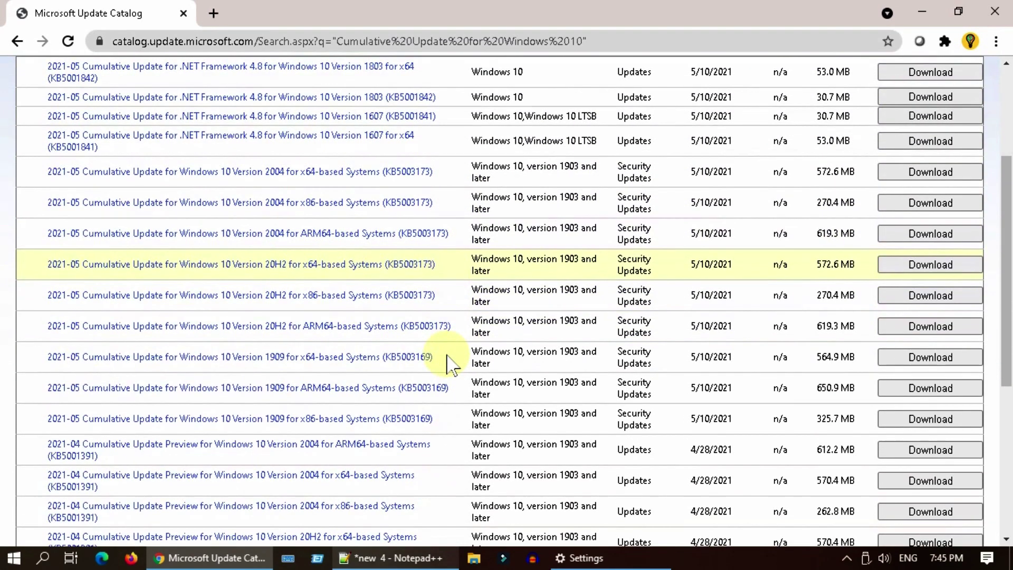
double_click(66, 418)
double_click(66, 443)
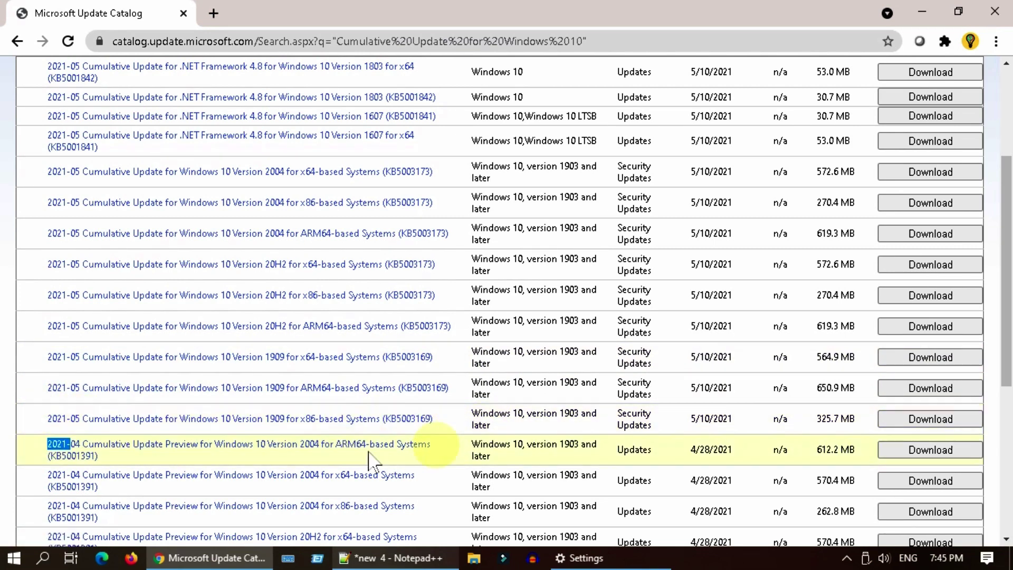
scroll(515, 262, "up", 4)
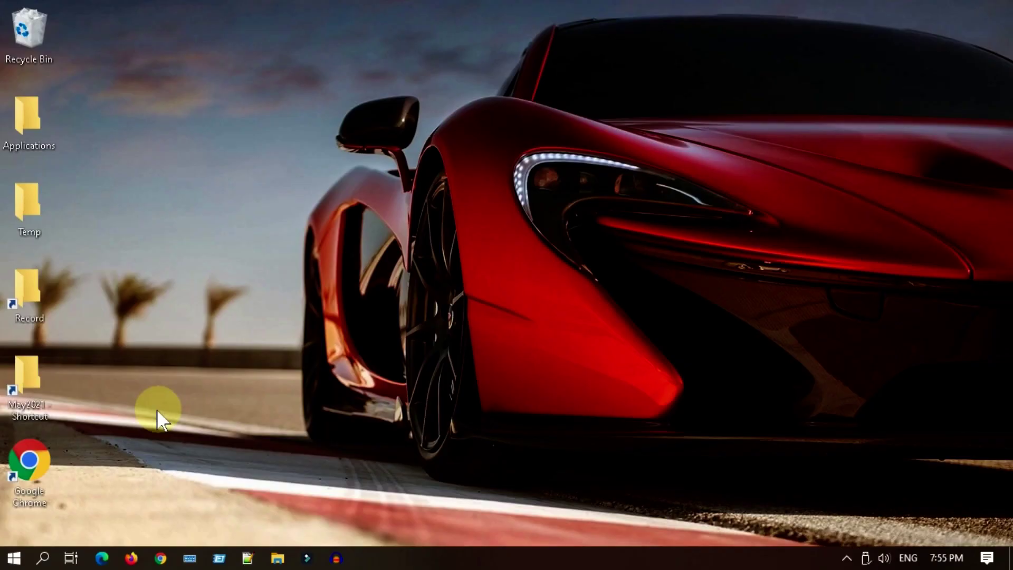
Search Windows for sysdm.cpl, open System Properties and show its advanced settings
left_click(44, 560)
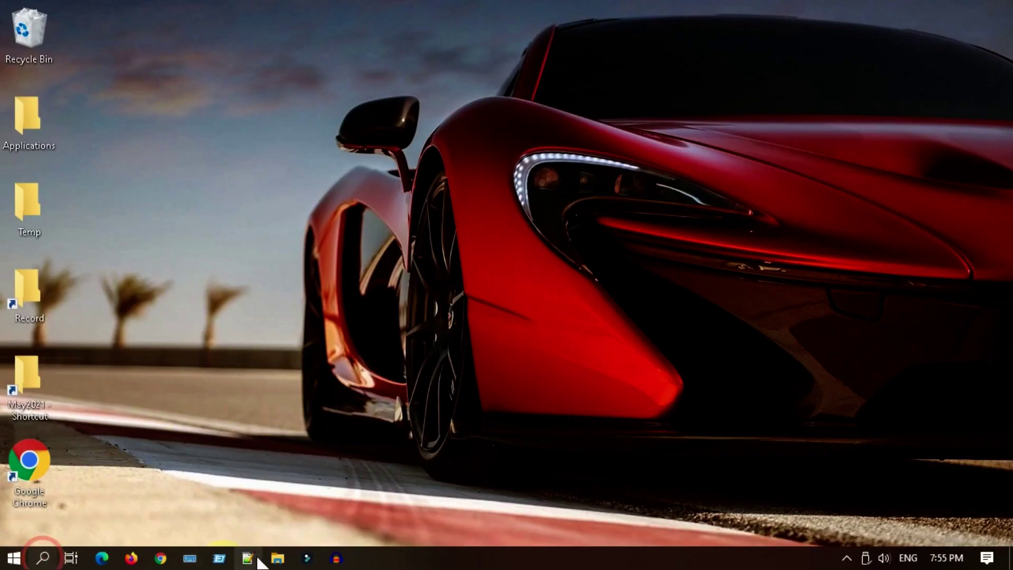
type("sysdm.cpl")
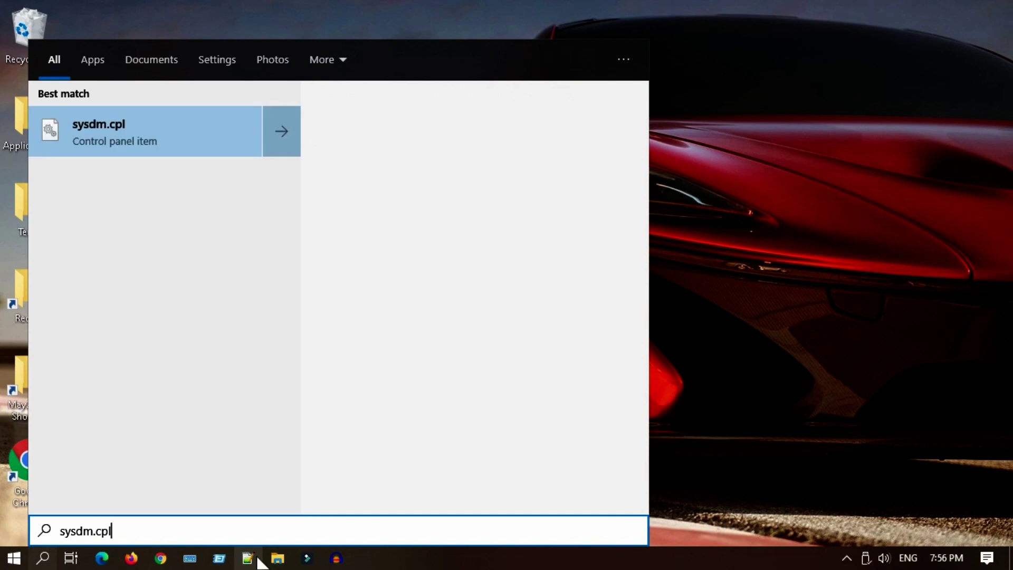
key("Return")
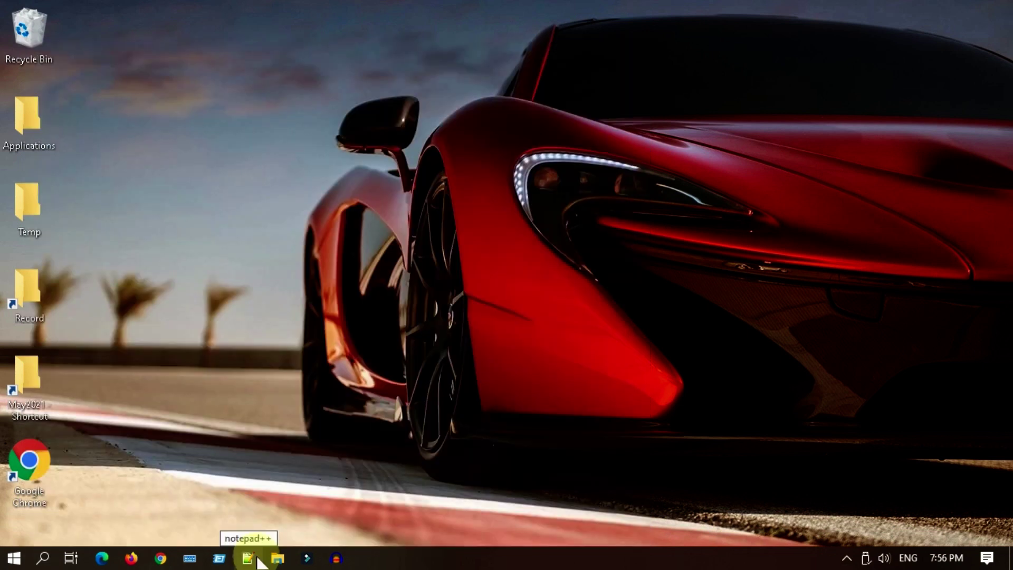
left_click(222, 103)
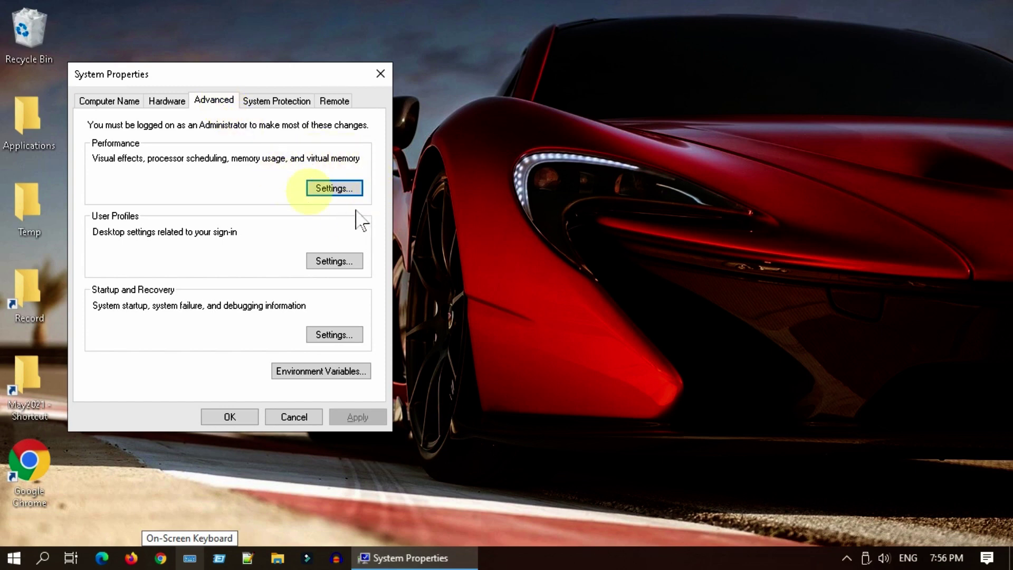
Open the Performance settings, turn on DEP for essential Windows programs and services only, apply it and close System Properties
left_click(347, 195)
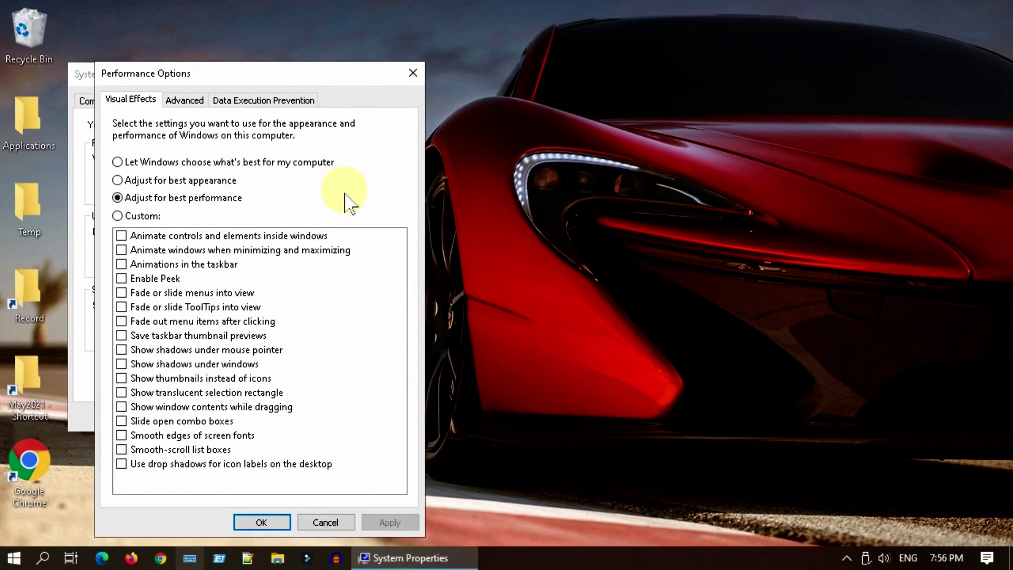
left_click(314, 102)
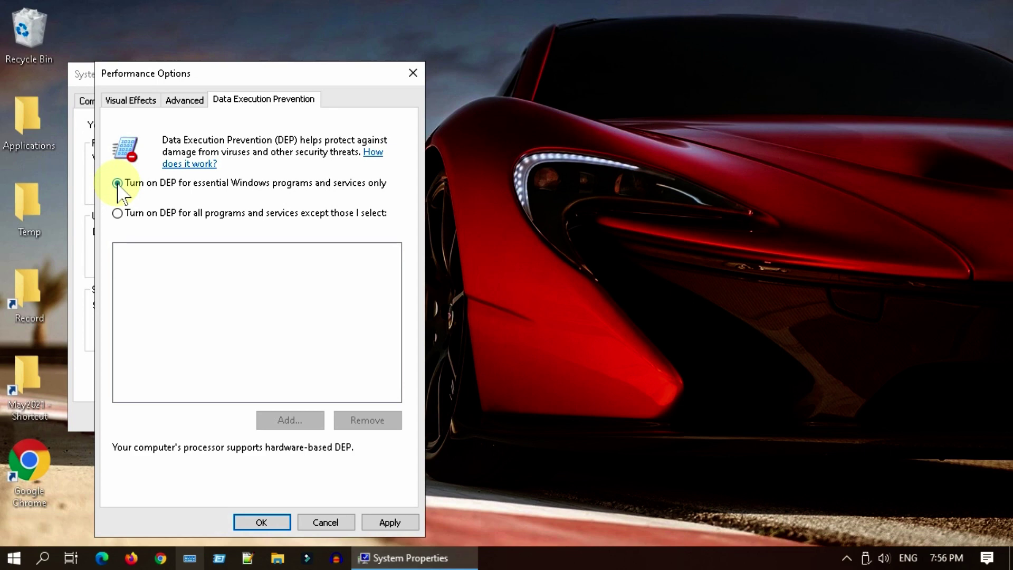
left_click(406, 522)
left_click(262, 523)
left_click(243, 417)
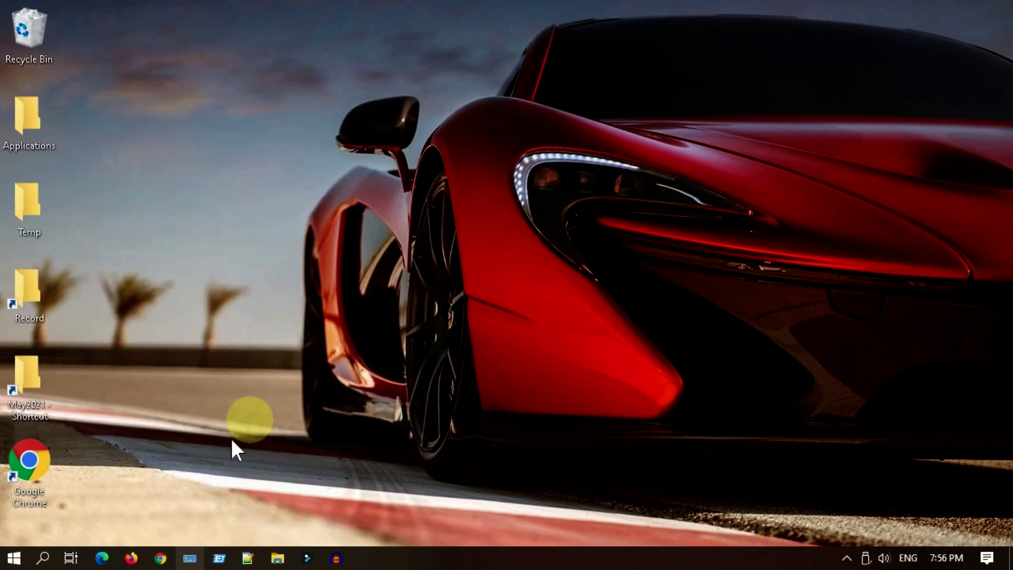
Restart the Windows 10 computer
left_click(13, 558)
left_click(21, 525)
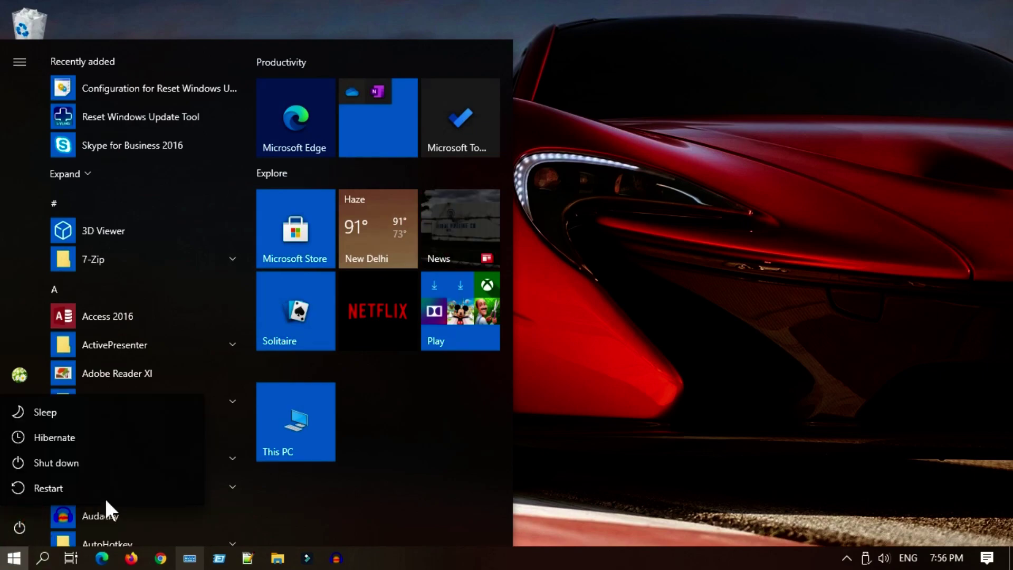
left_click(136, 496)
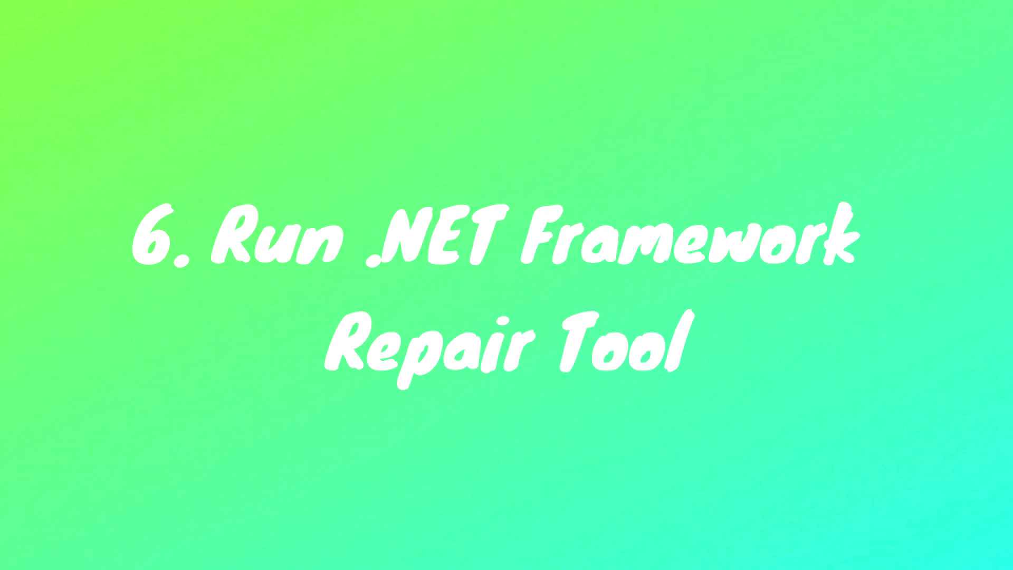
Download the Microsoft .NET Framework Repair Tool from its Microsoft Download Center page and run NetFxRepairTool.exe
left_click_drag(329, 353, 29, 364)
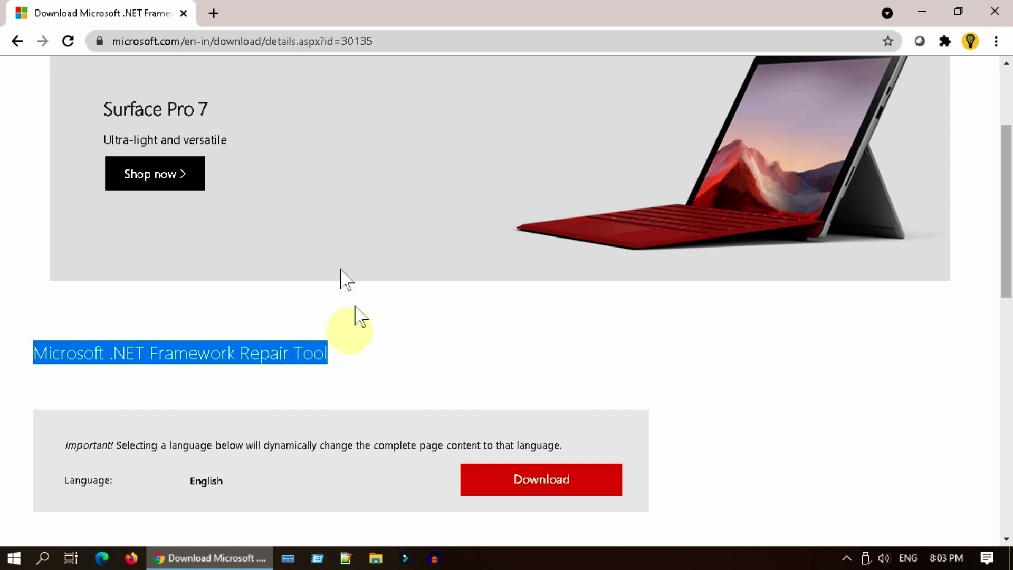
left_click(219, 41)
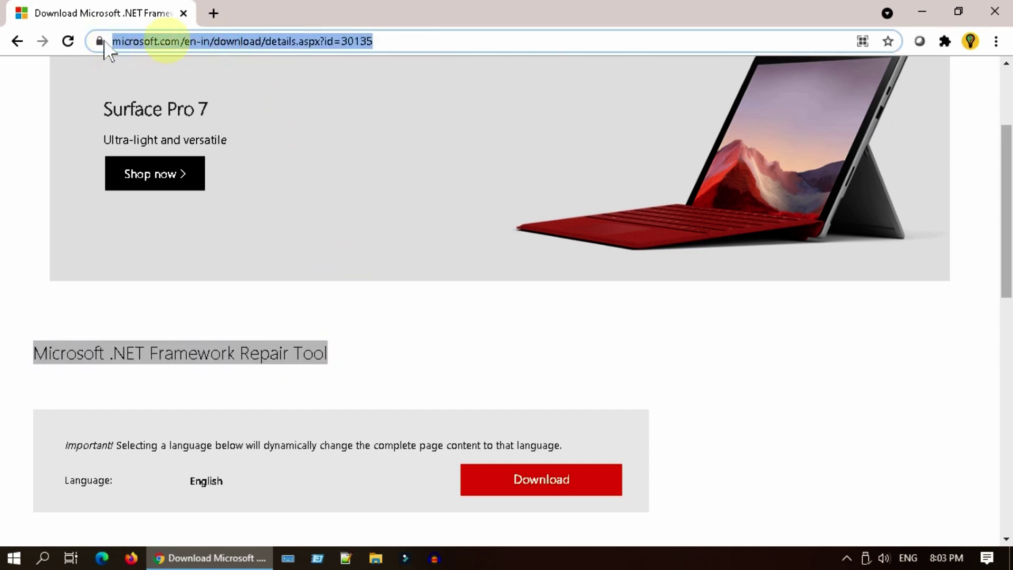
left_click(546, 481)
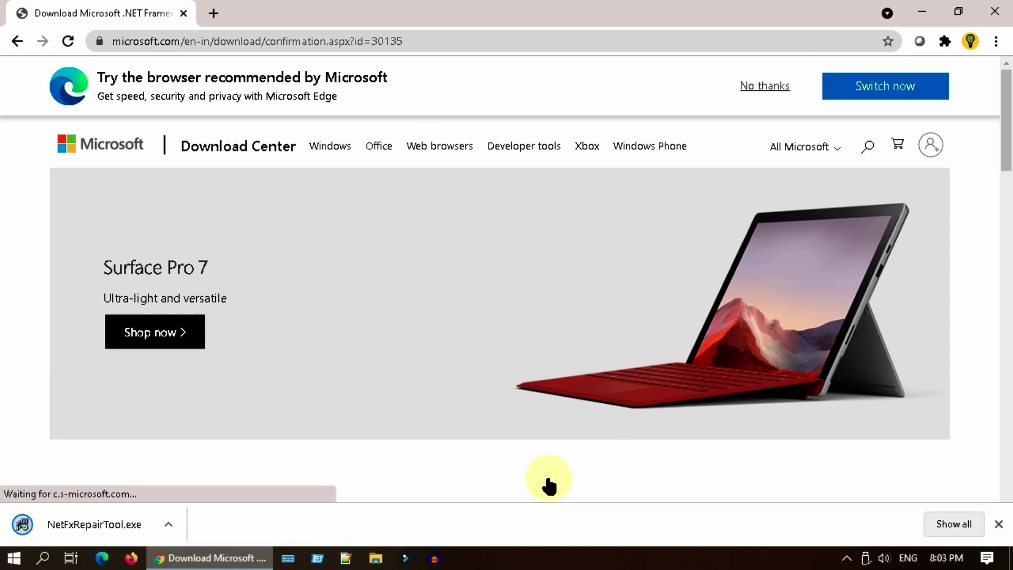
left_click(92, 525)
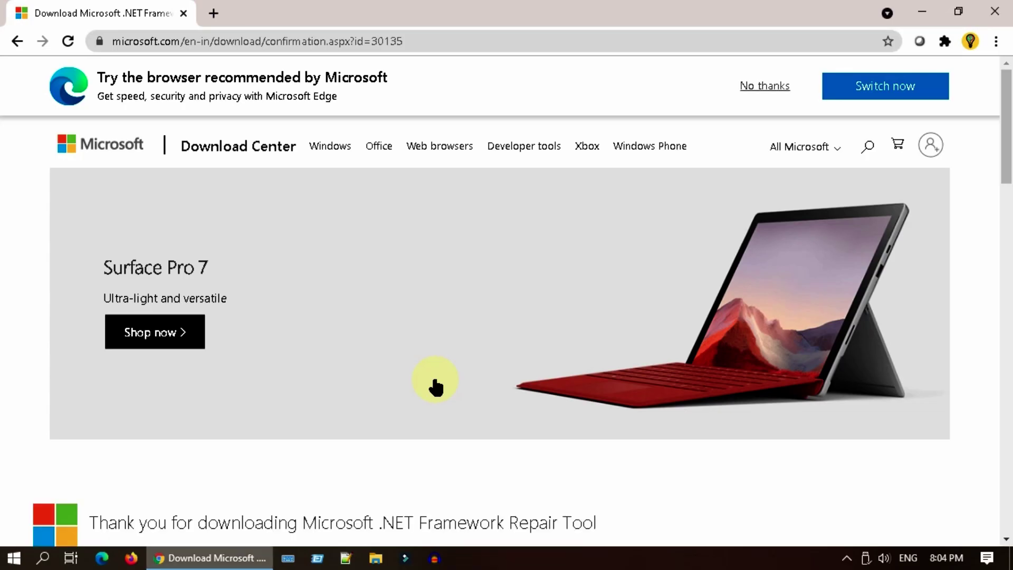
Accept the repair tool's license terms, apply its recommended Windows Installer service changes and finish the wizard
left_click(341, 398)
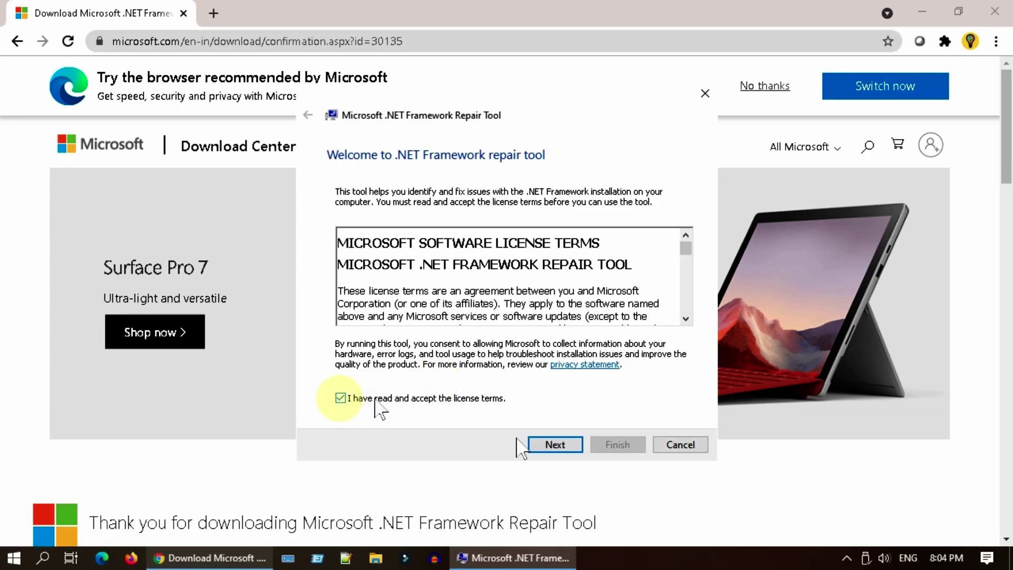
left_click(549, 447)
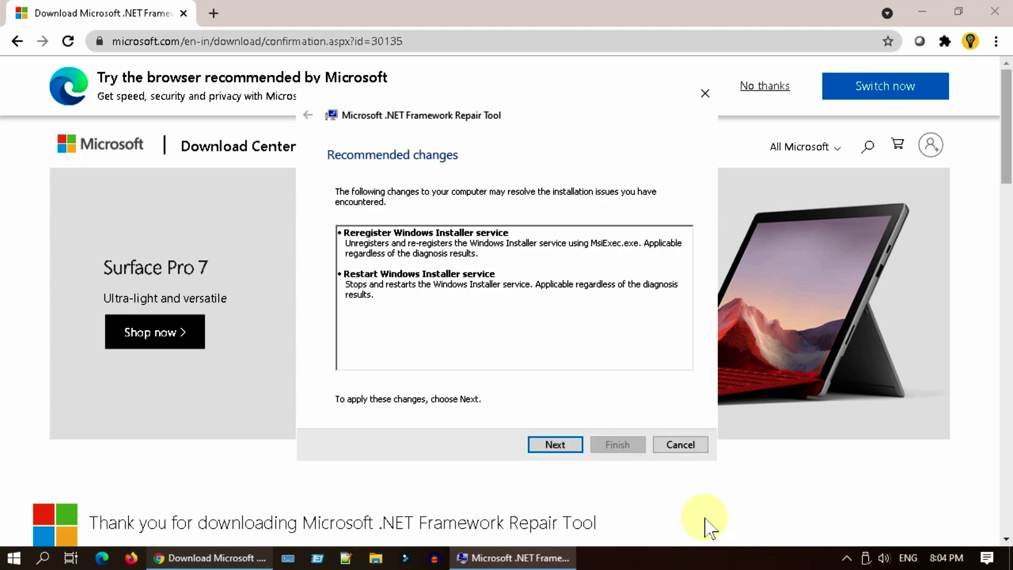
left_click(551, 446)
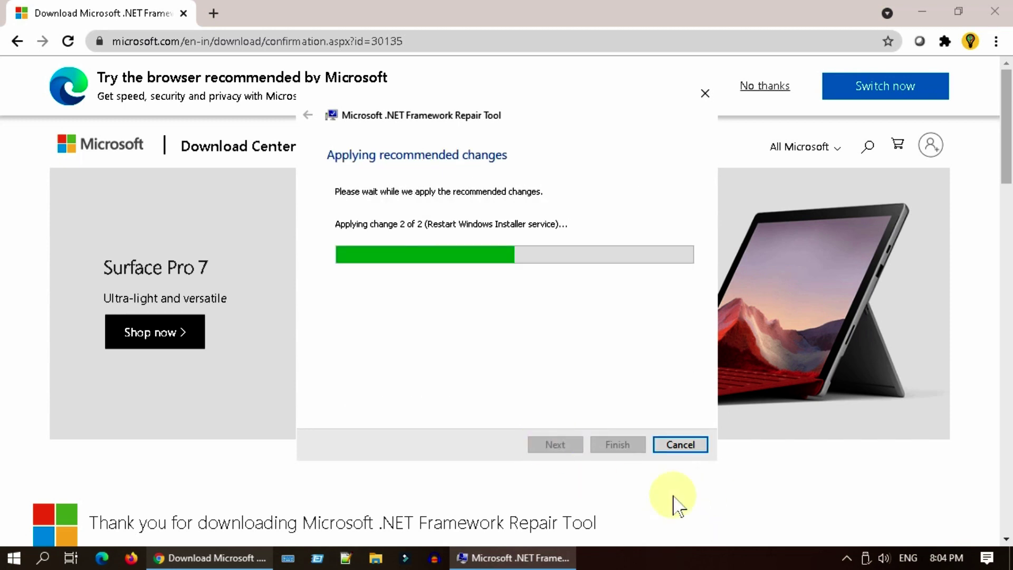
left_click(630, 447)
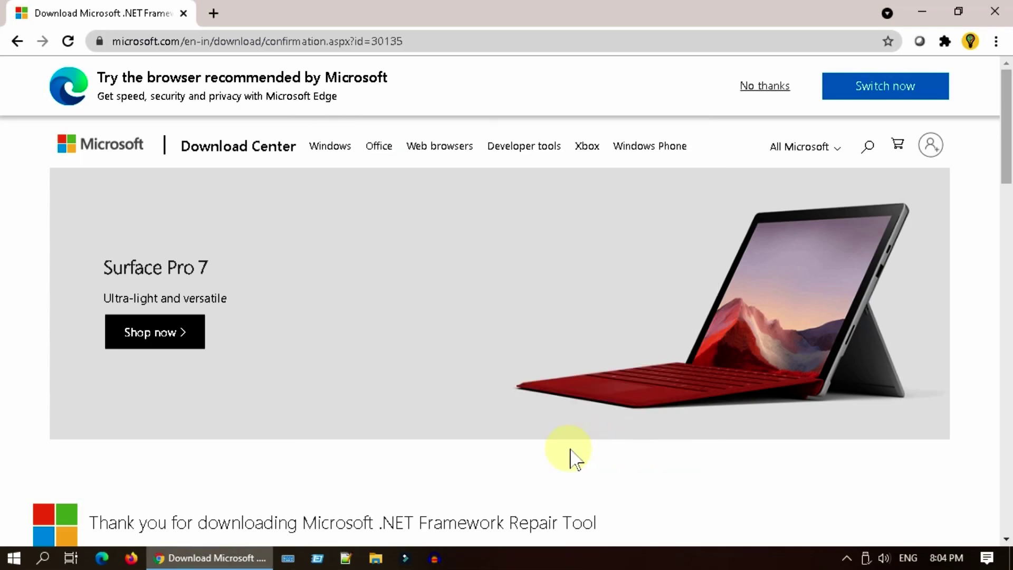
Close the browser and open the computer's power options
left_click(994, 12)
left_click(13, 554)
left_click(22, 524)
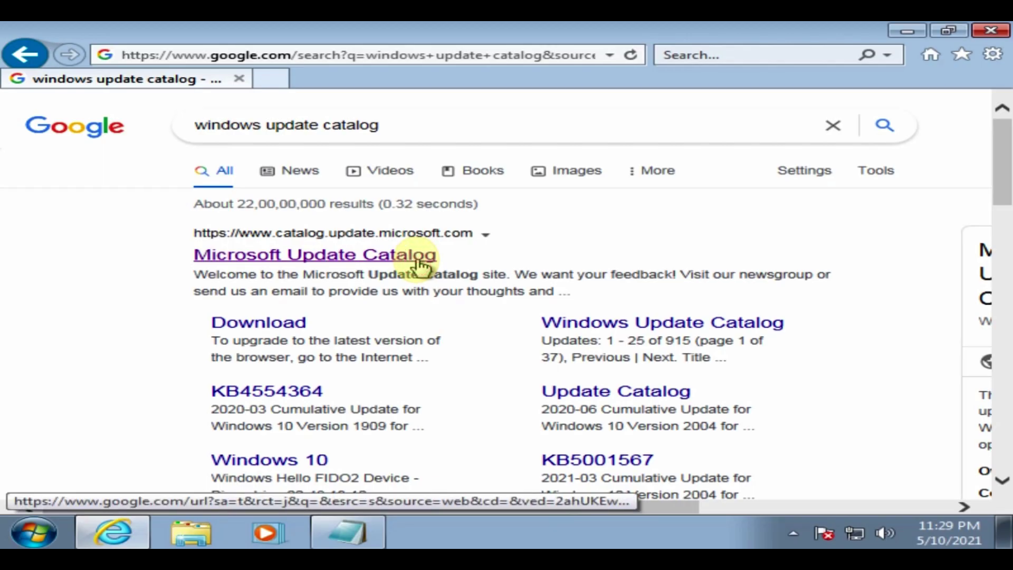
Search the Microsoft Update Catalog for KB4490628 and add the Windows 7 x64-based Systems update to the basket
left_click(418, 260)
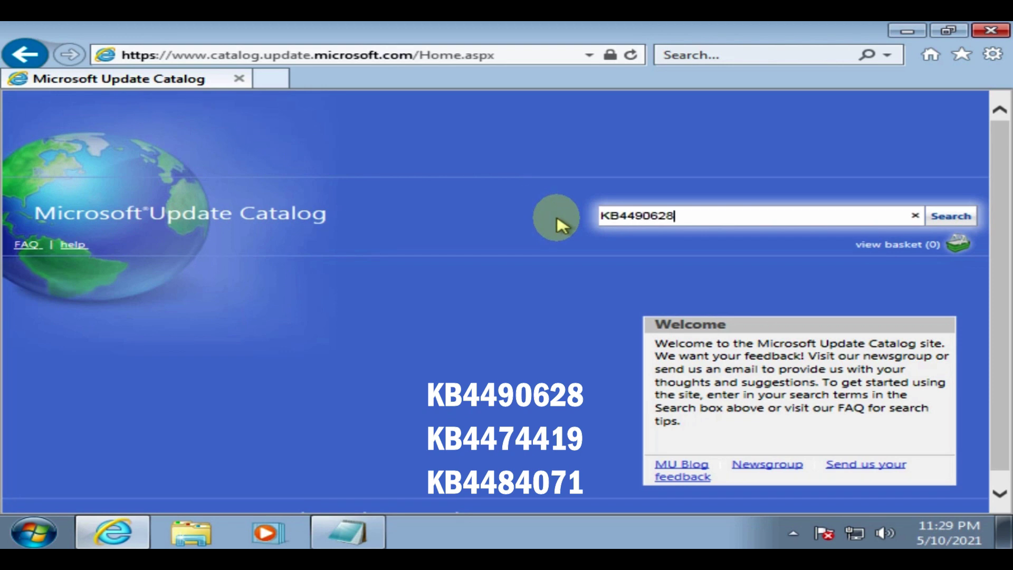
left_click(944, 221)
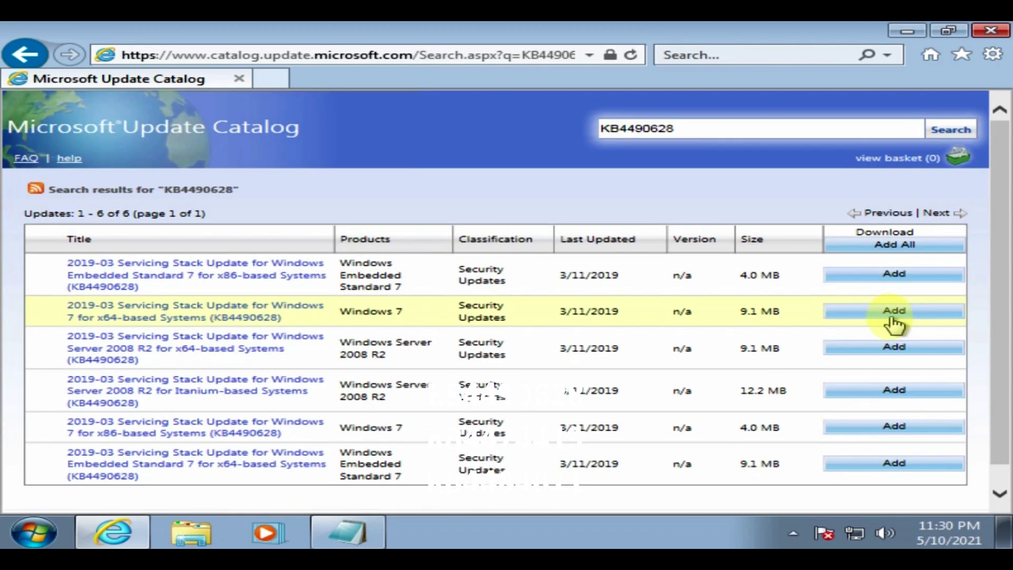
left_click(891, 315)
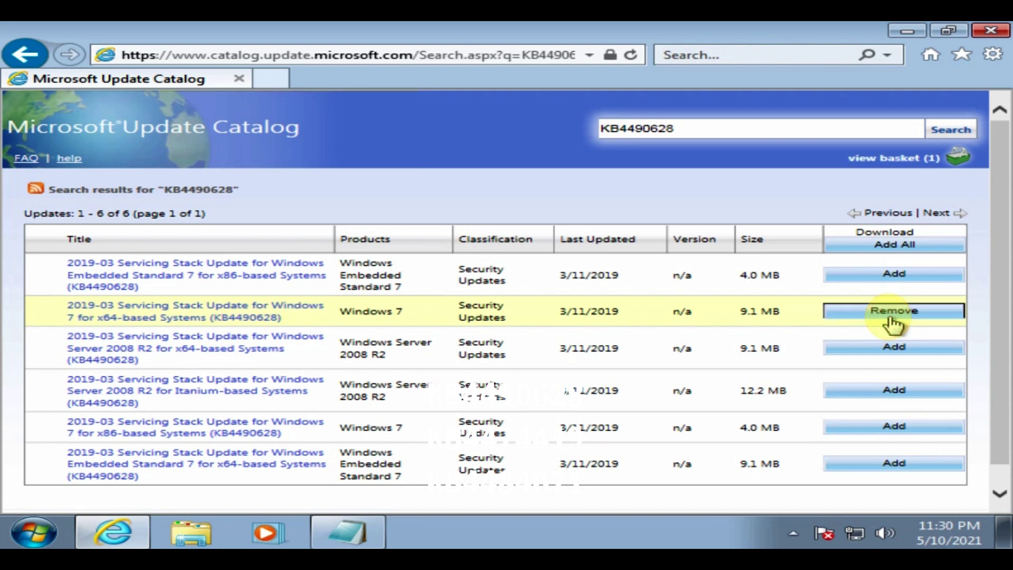
Search the catalog for KB4474419 and add the Windows 7 x64-based Systems security update to the basket
left_click_drag(696, 130, 584, 123)
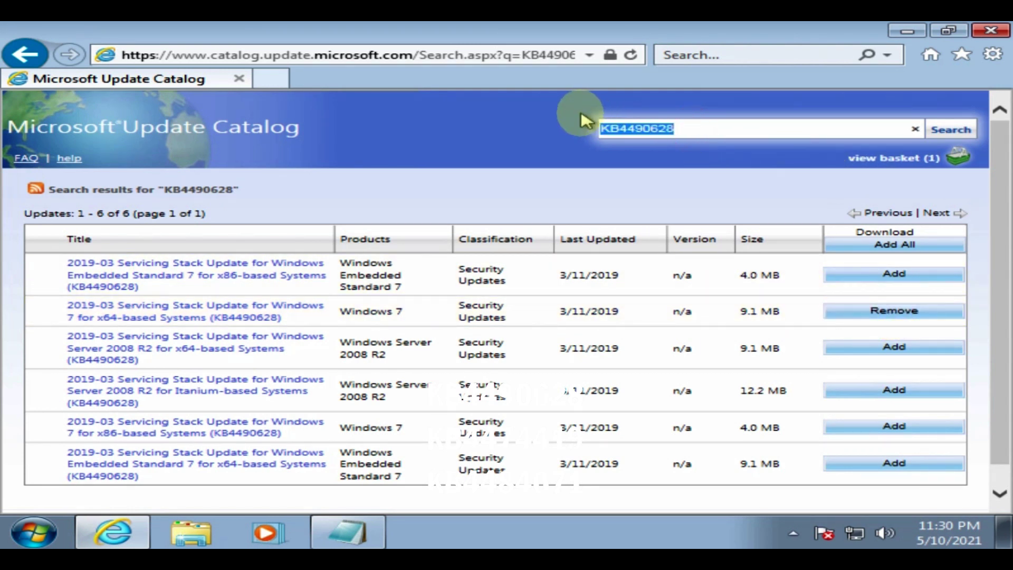
type("KB4474419")
left_click(966, 133)
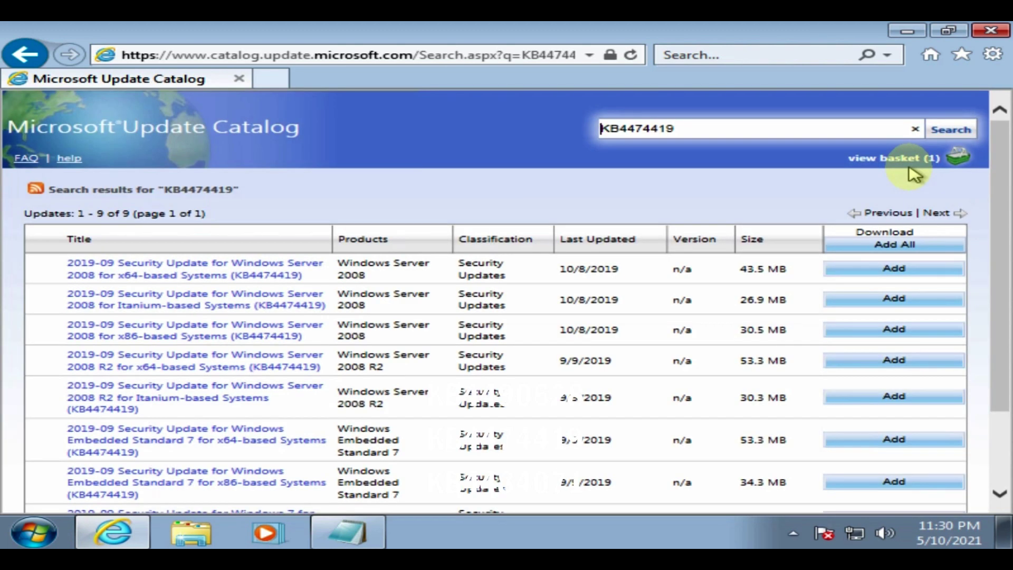
scroll(436, 362, "down", 3)
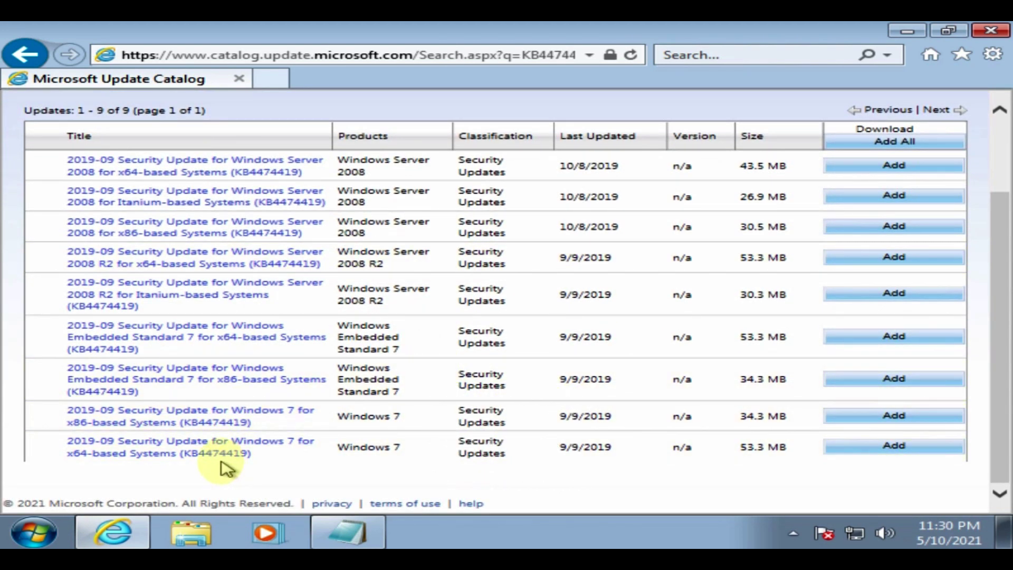
left_click(924, 453)
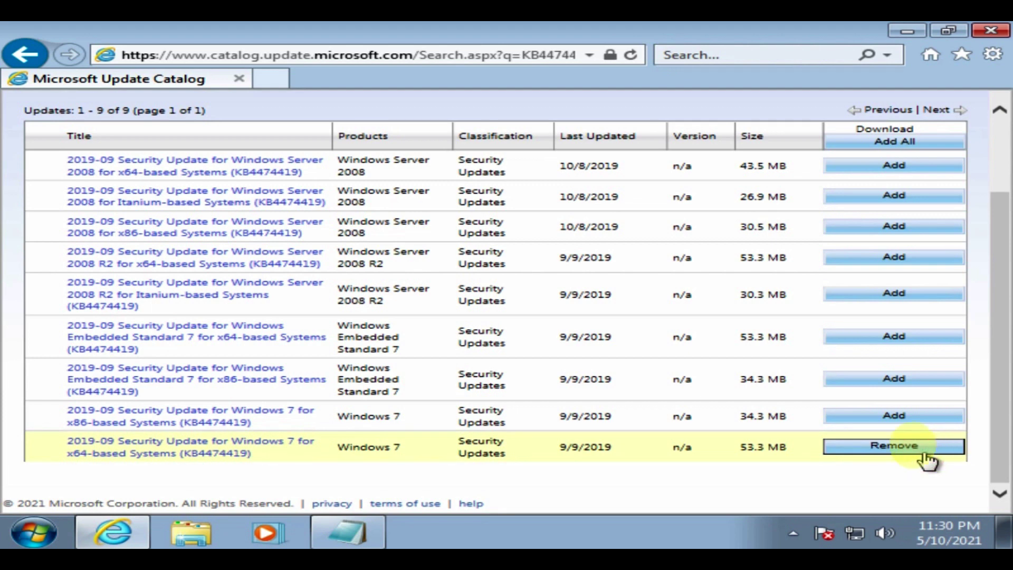
scroll(897, 423, "up", 3)
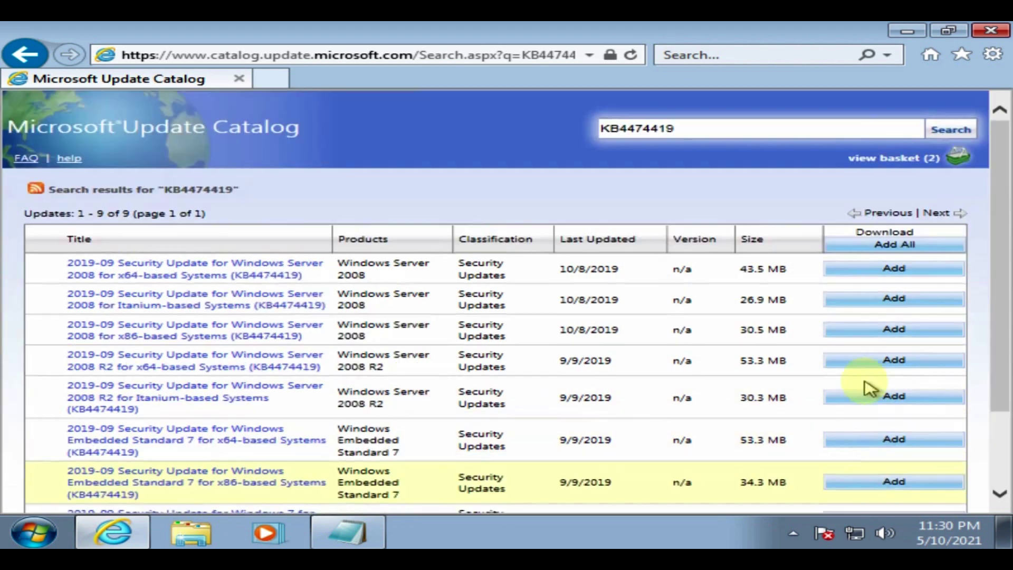
Download both basket updates to the Desktop folder and close the download window
left_click(896, 164)
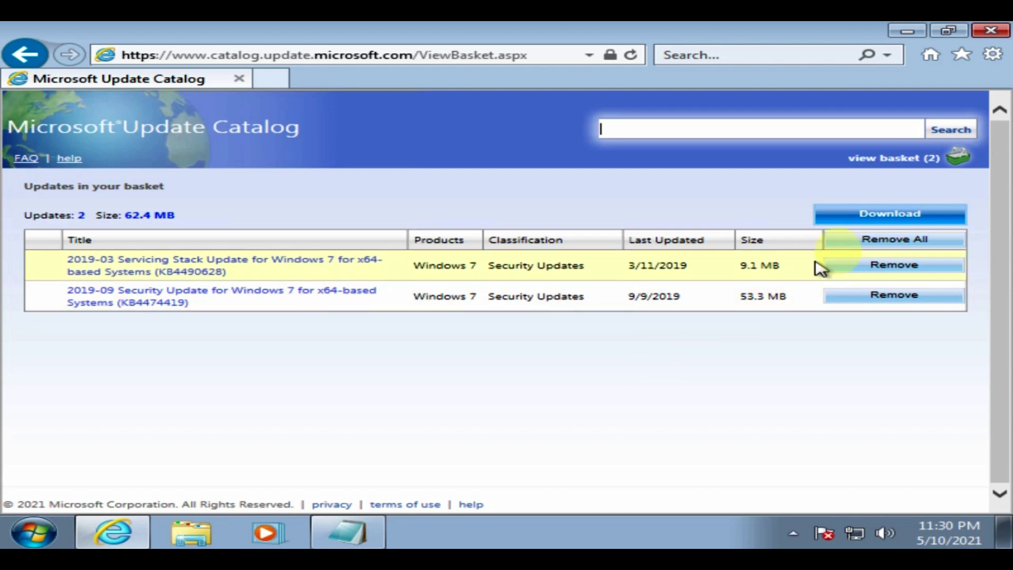
left_click(916, 216)
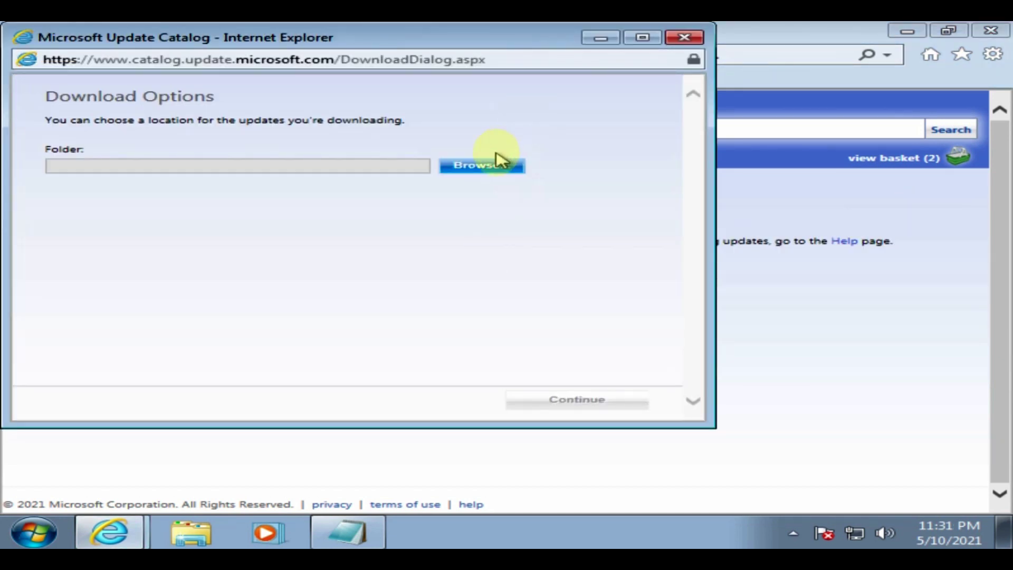
left_click(496, 163)
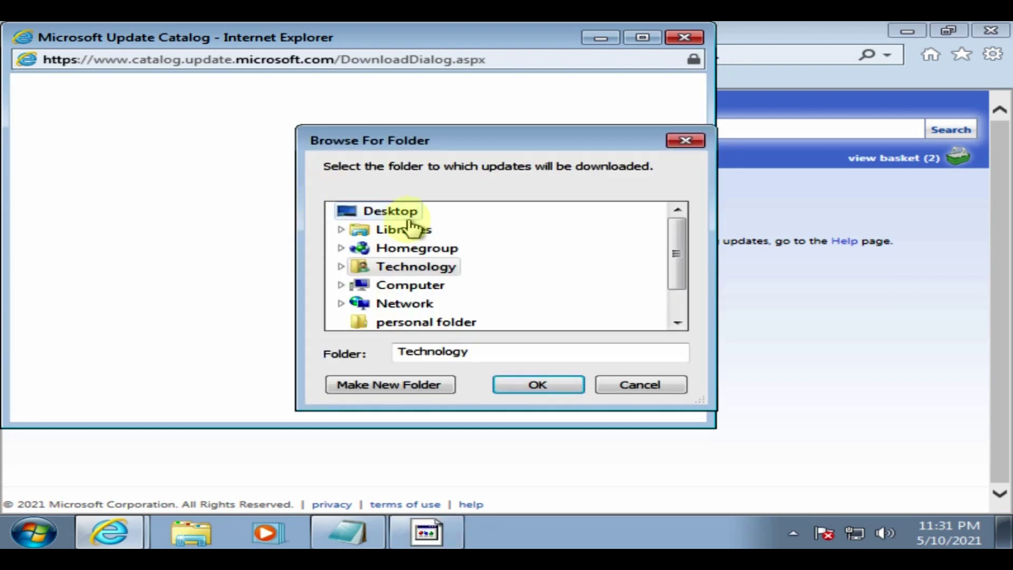
left_click(411, 214)
left_click(549, 387)
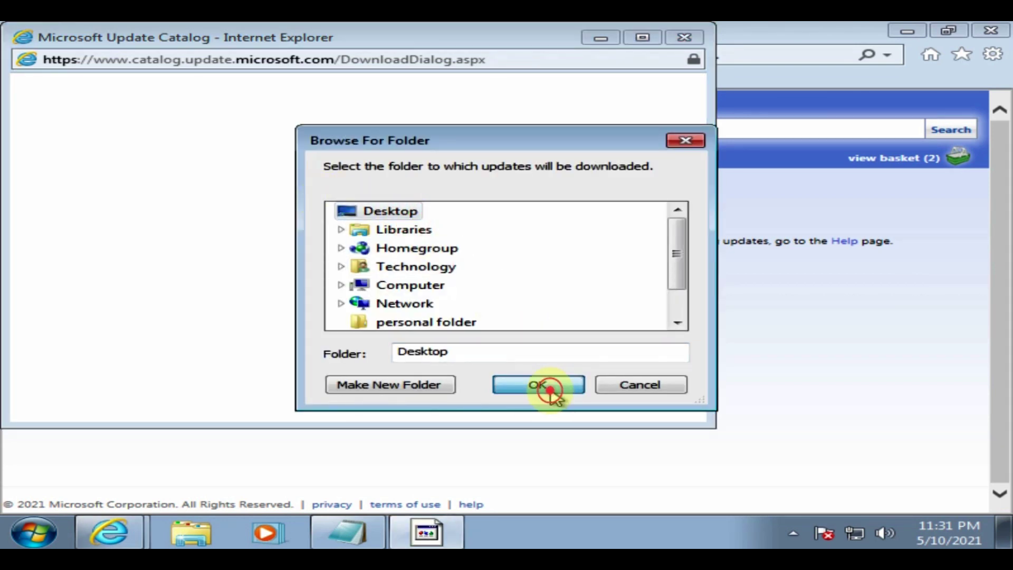
left_click(607, 401)
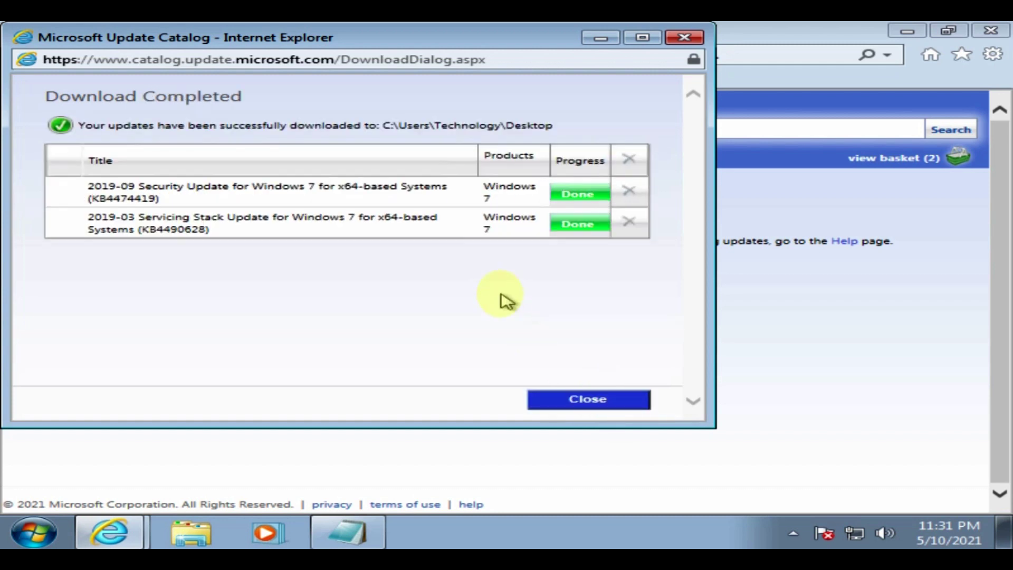
left_click(590, 403)
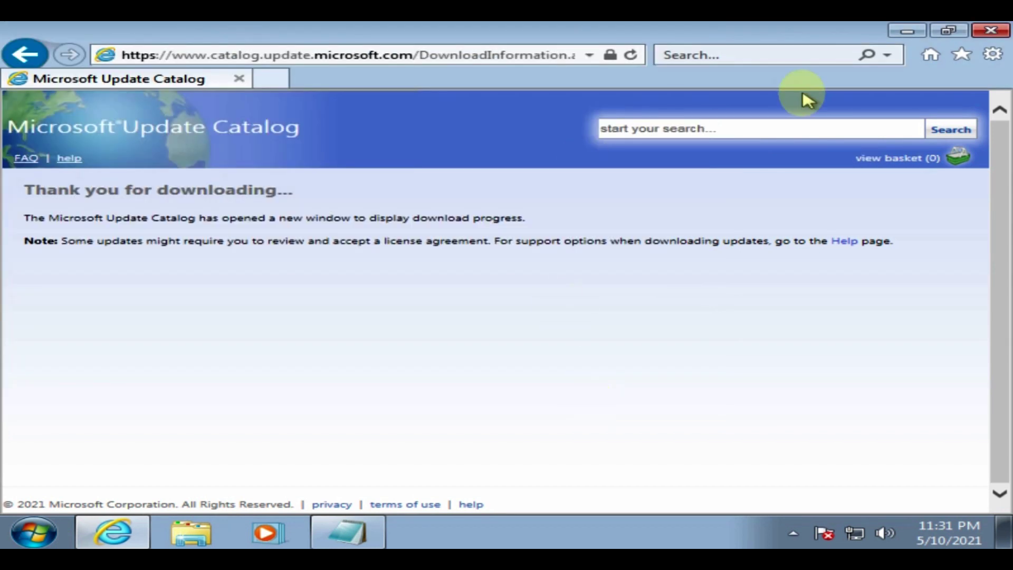
Close the browser, open the 2019-03 Servicing Stack Update folder on the desktop and install the KB4490628 package
left_click(990, 30)
left_click(53, 439)
double_click(53, 443)
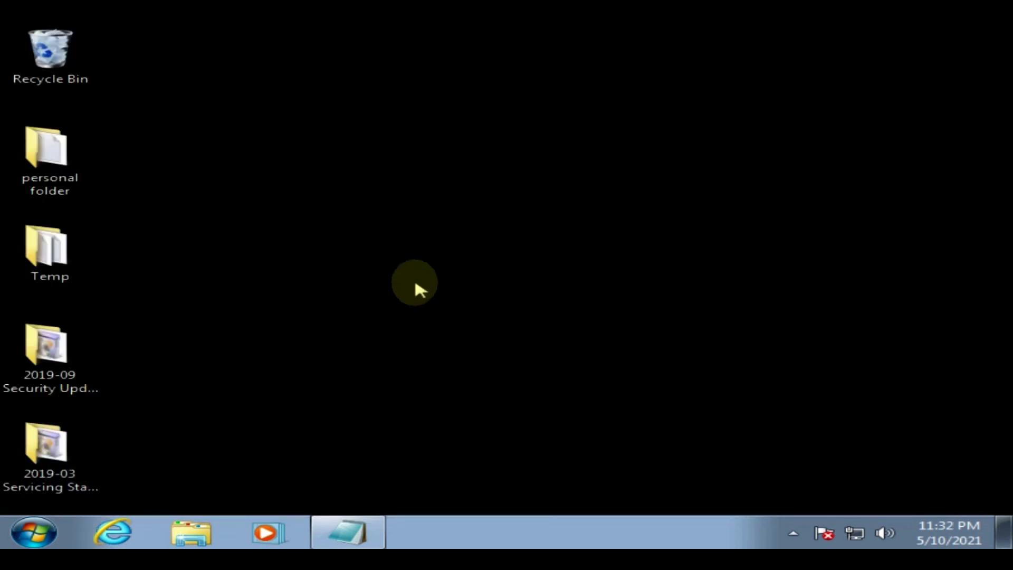
double_click(438, 143)
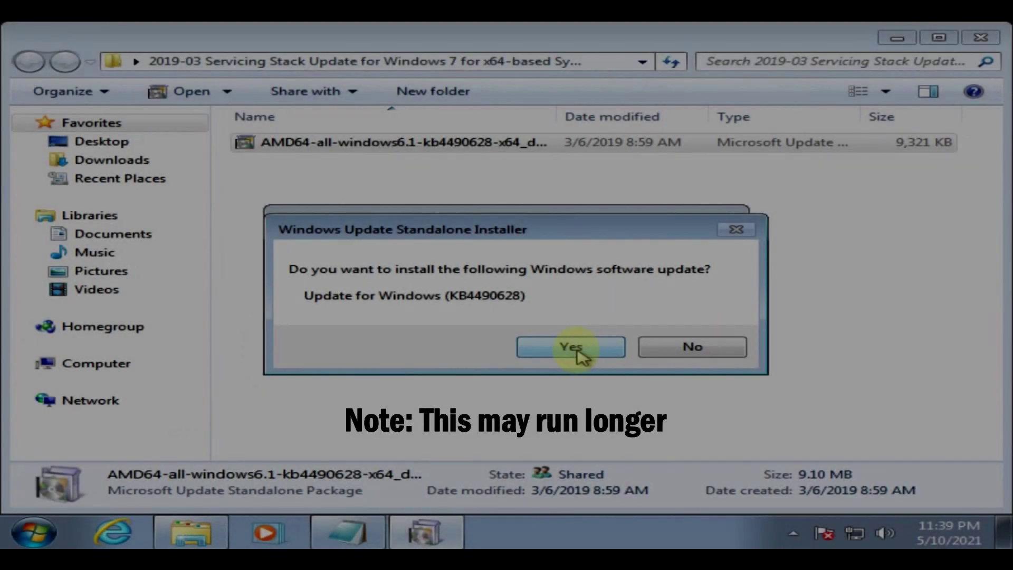
left_click(577, 349)
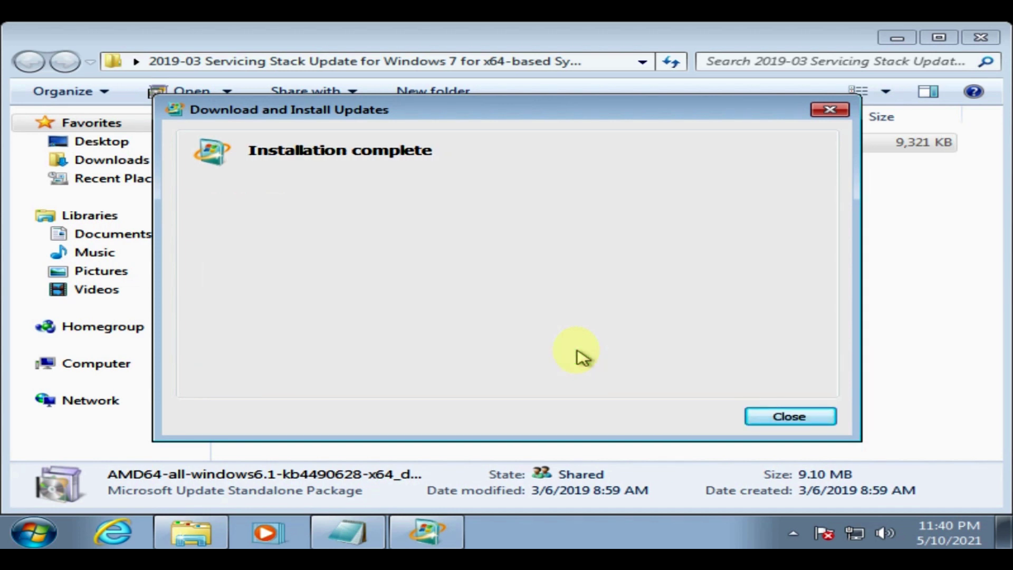
left_click(789, 417)
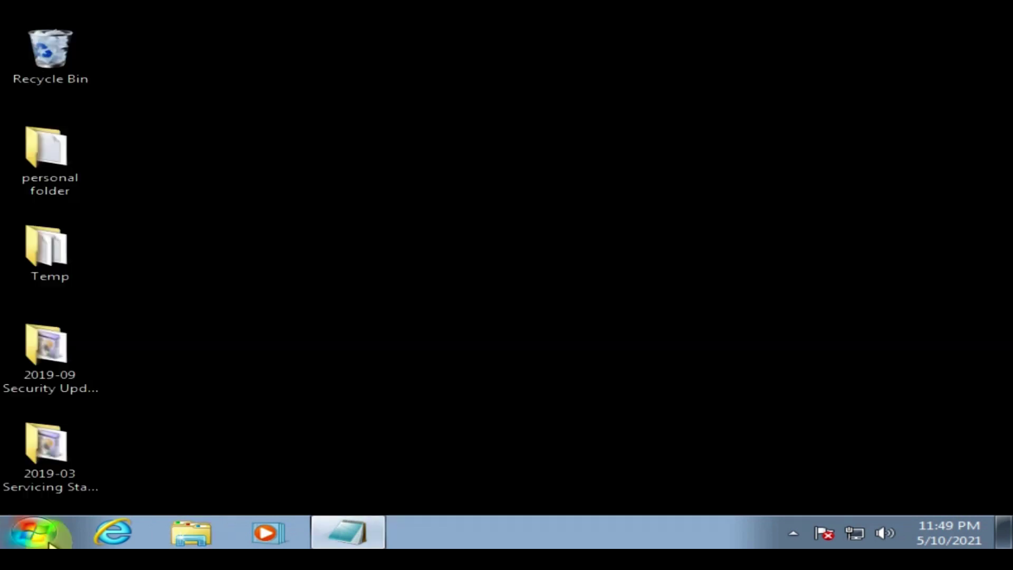
Shut down the Windows 7 computer
left_click(34, 532)
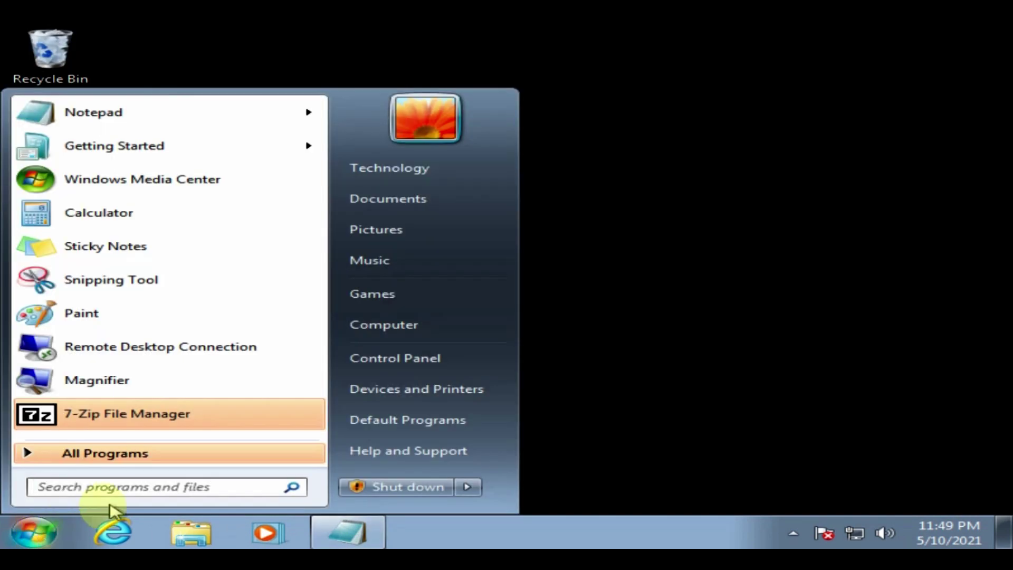
left_click(438, 485)
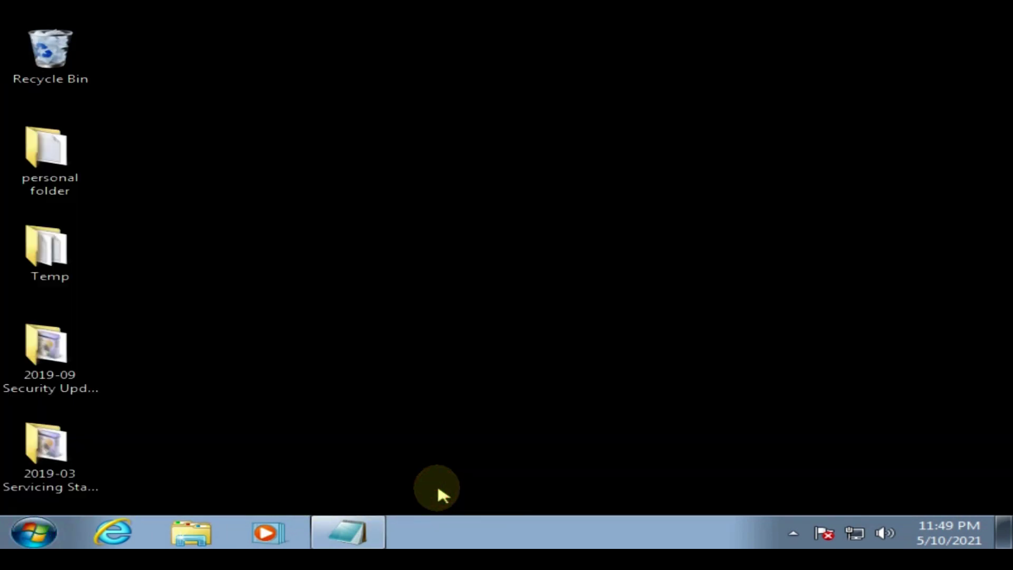